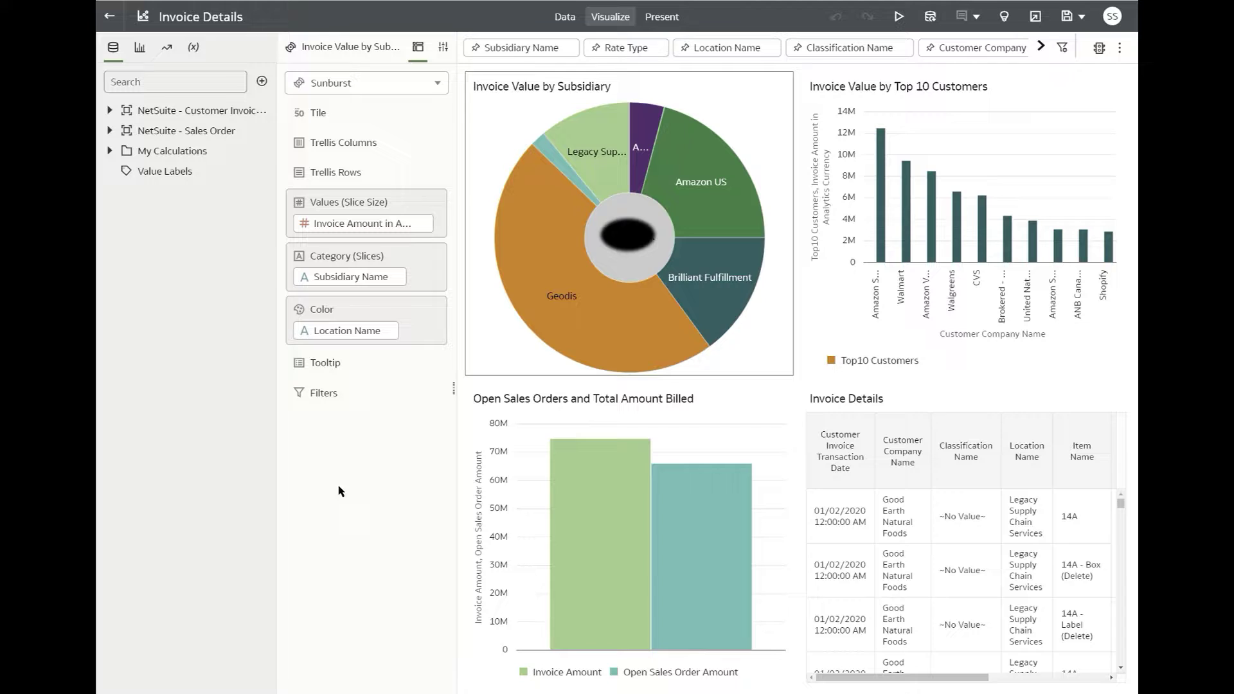
Step: Expand the NetSuite - Sales Order dataset and its Fact - Sales Order folder
mouse_move(619, 456)
mouse_move(603, 344)
click(111, 131)
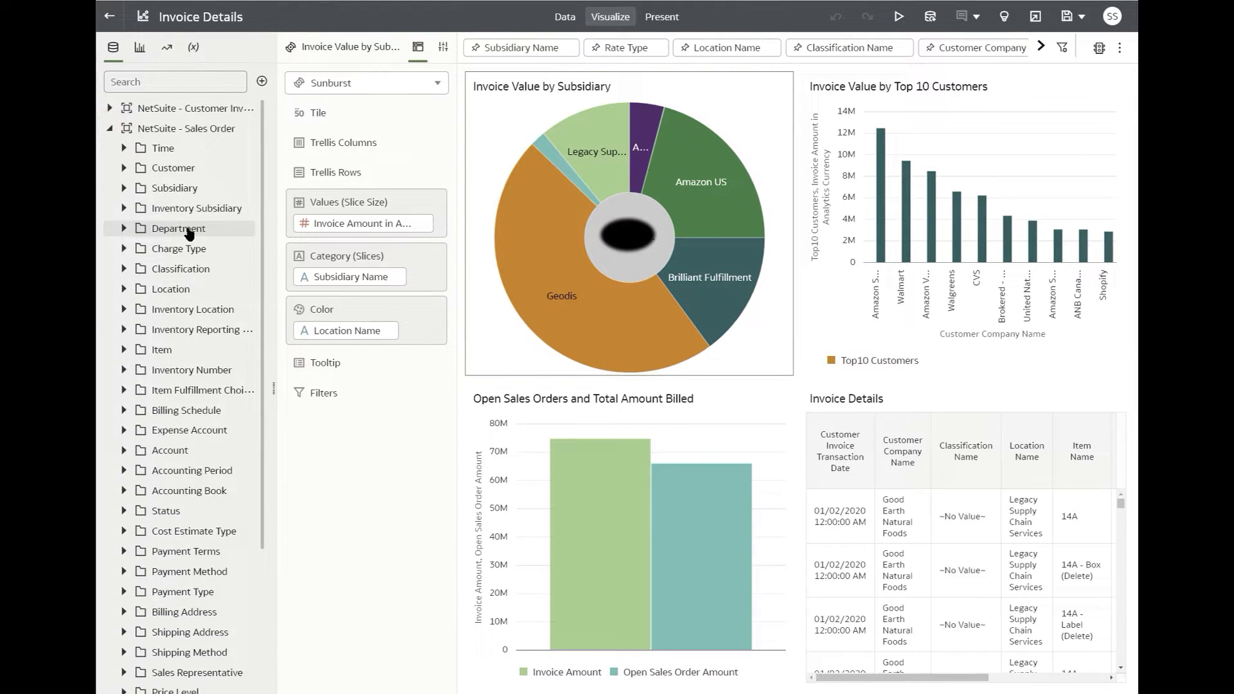
scroll(182, 257, down, 3)
scroll(182, 257, down, 3)
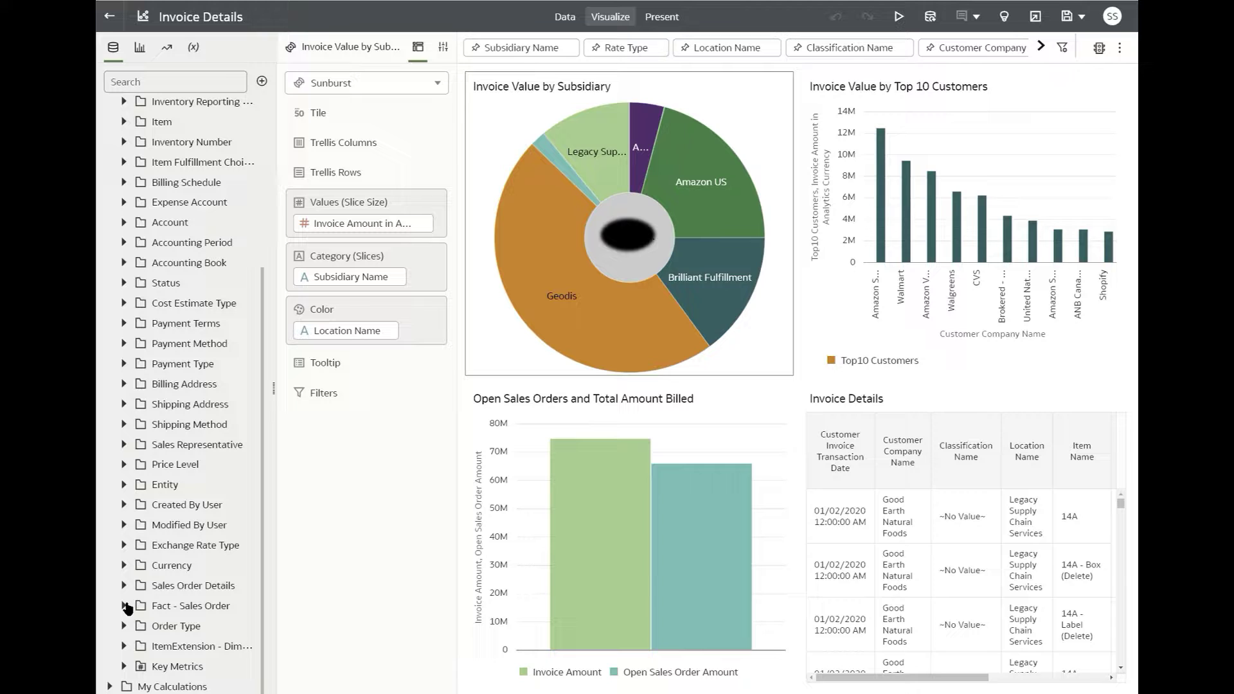
click(127, 608)
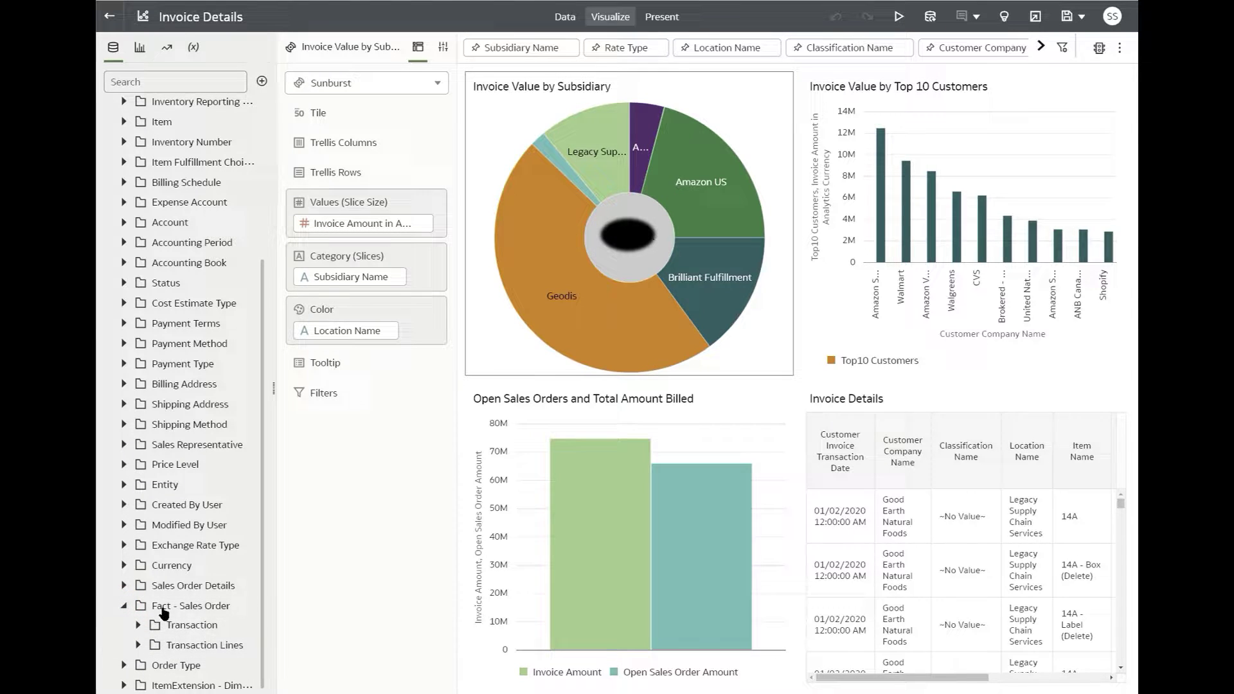
Step: Expand the Customer Invoice dataset's folders and bring up the add-data menu
scroll(189, 549, up, 5)
scroll(188, 549, up, 2)
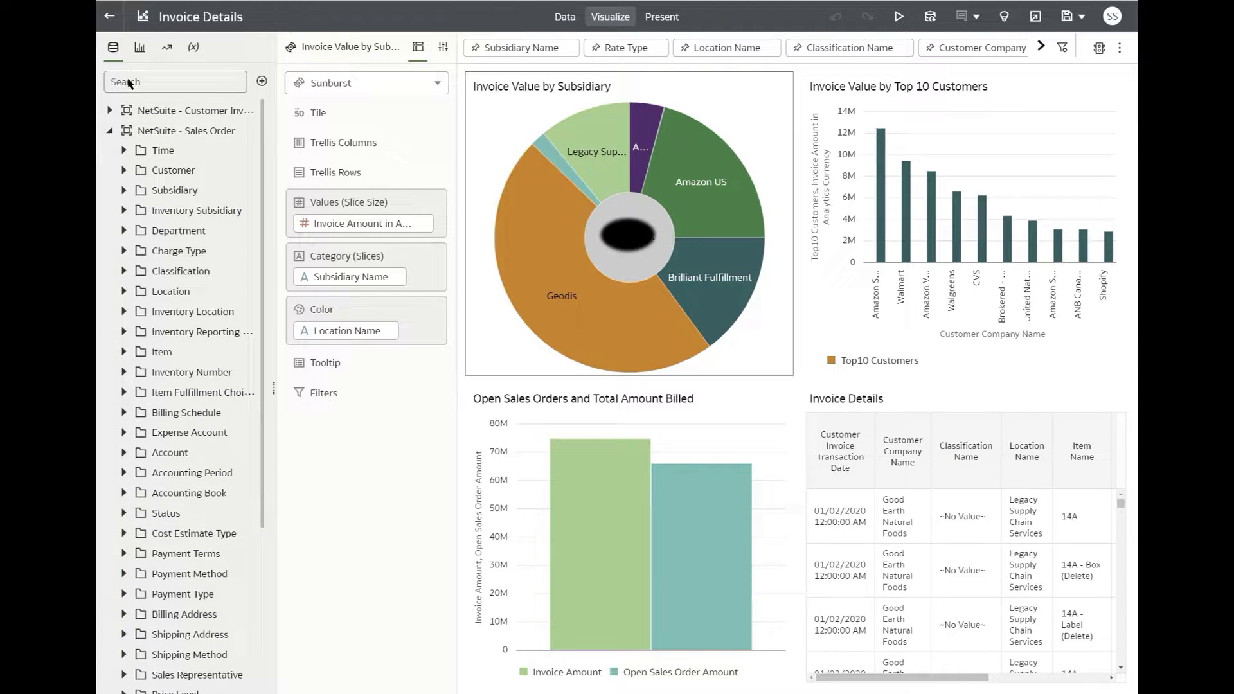
click(110, 110)
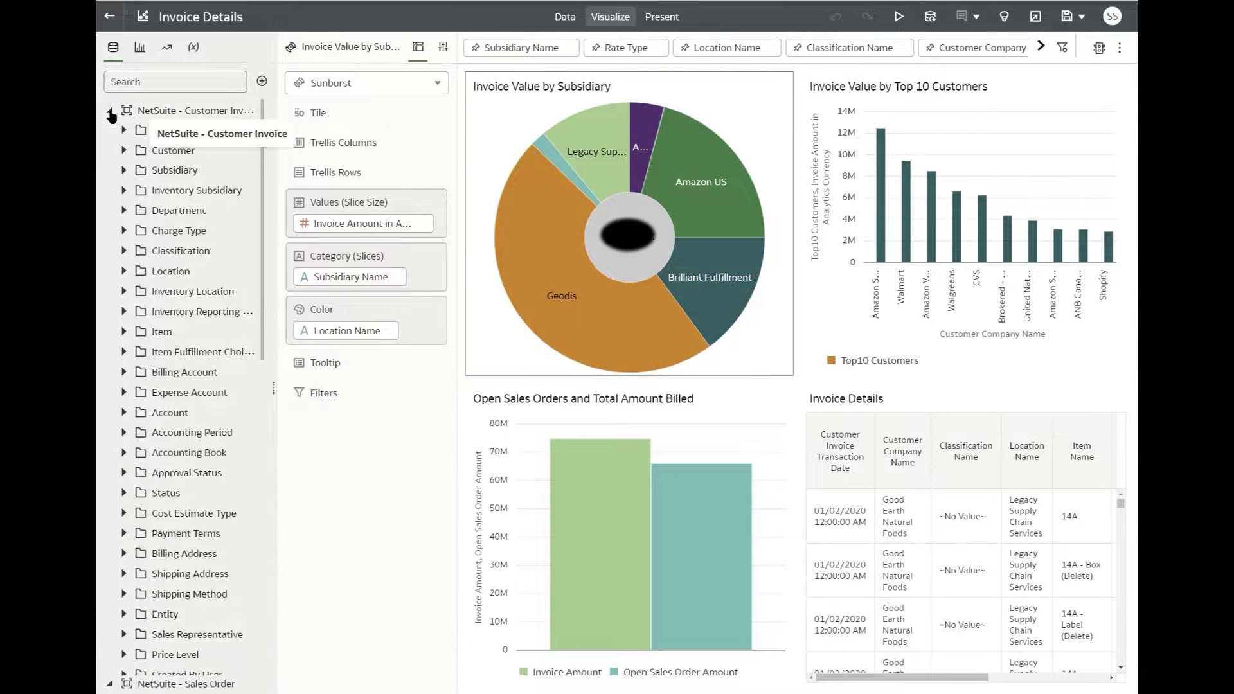
click(262, 81)
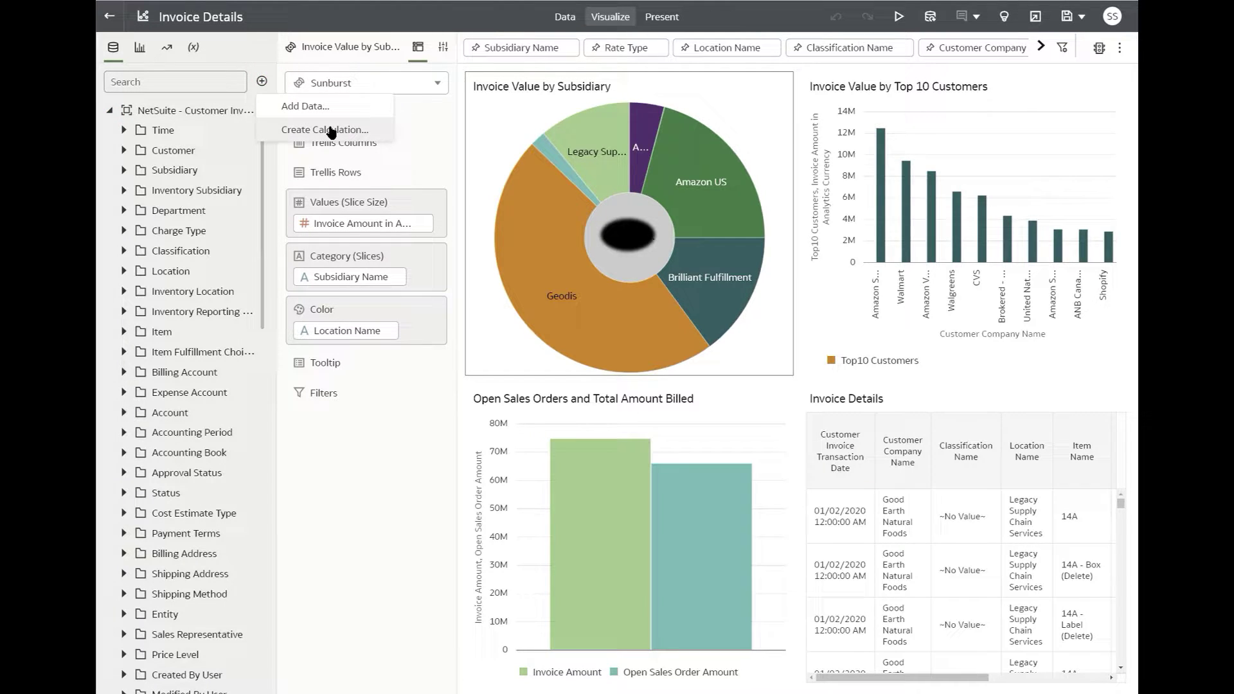
Step: Browse the visualization types palette, then show the Clusters, Outliers, Trend Line and Forecast options
click(139, 47)
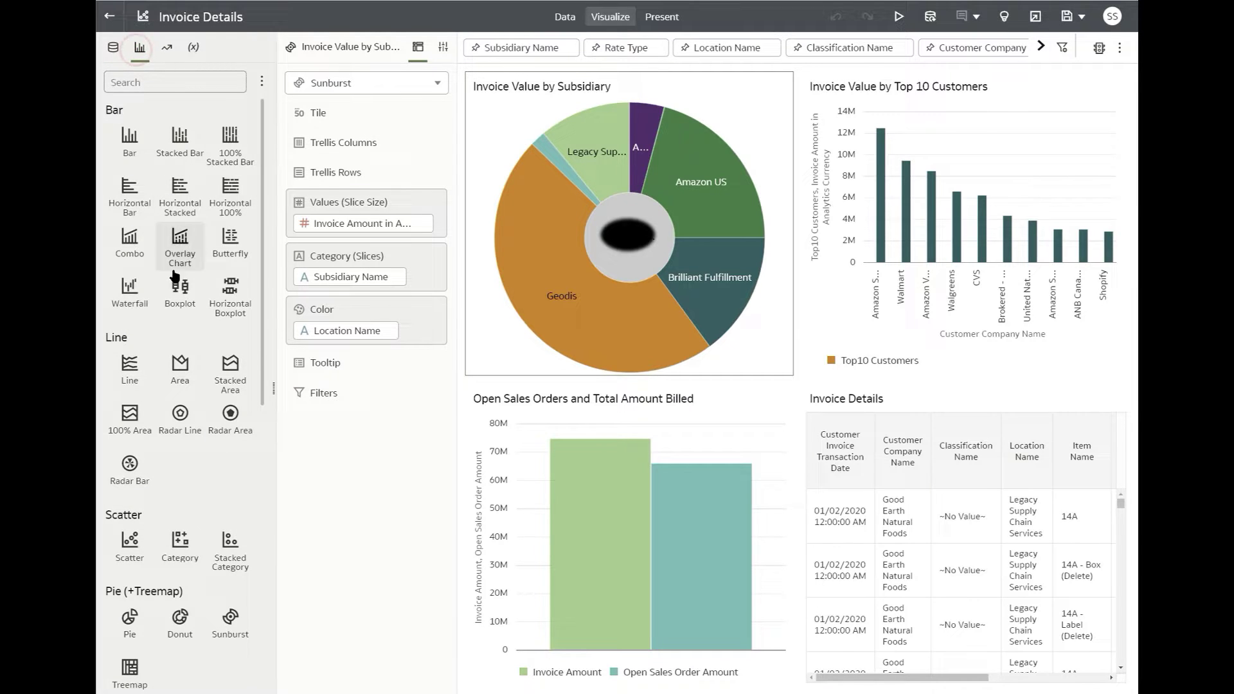
scroll(229, 398, down, 4)
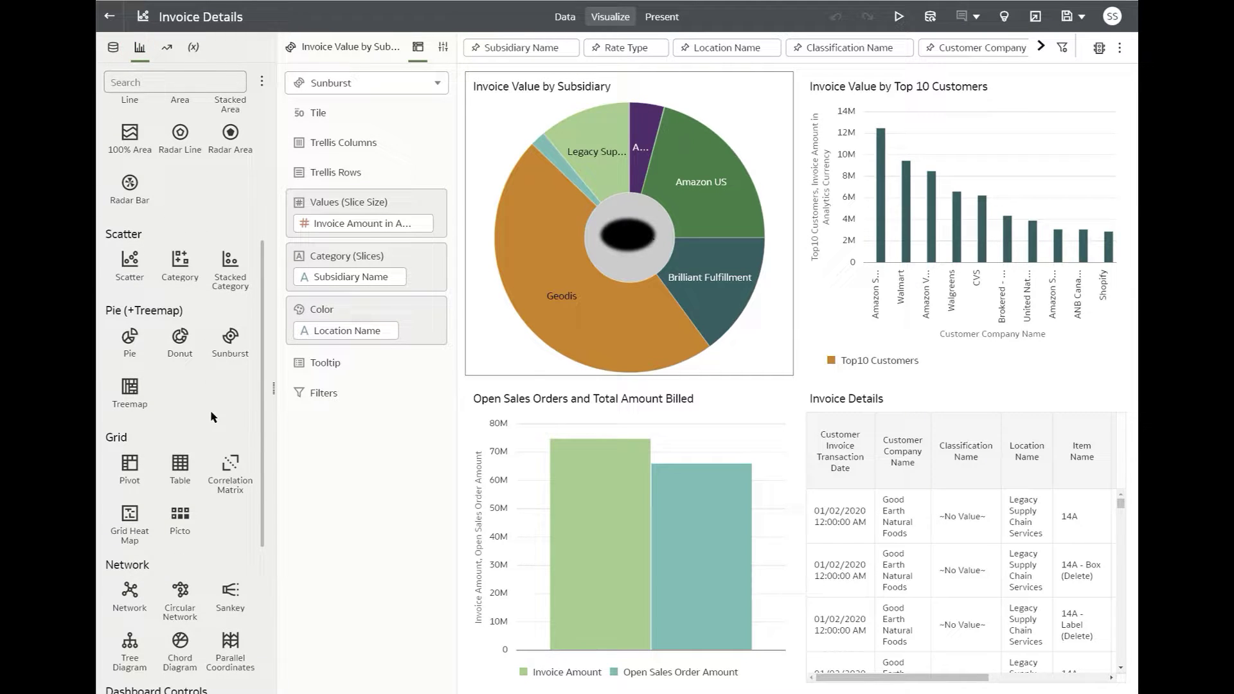
scroll(201, 438, down, 5)
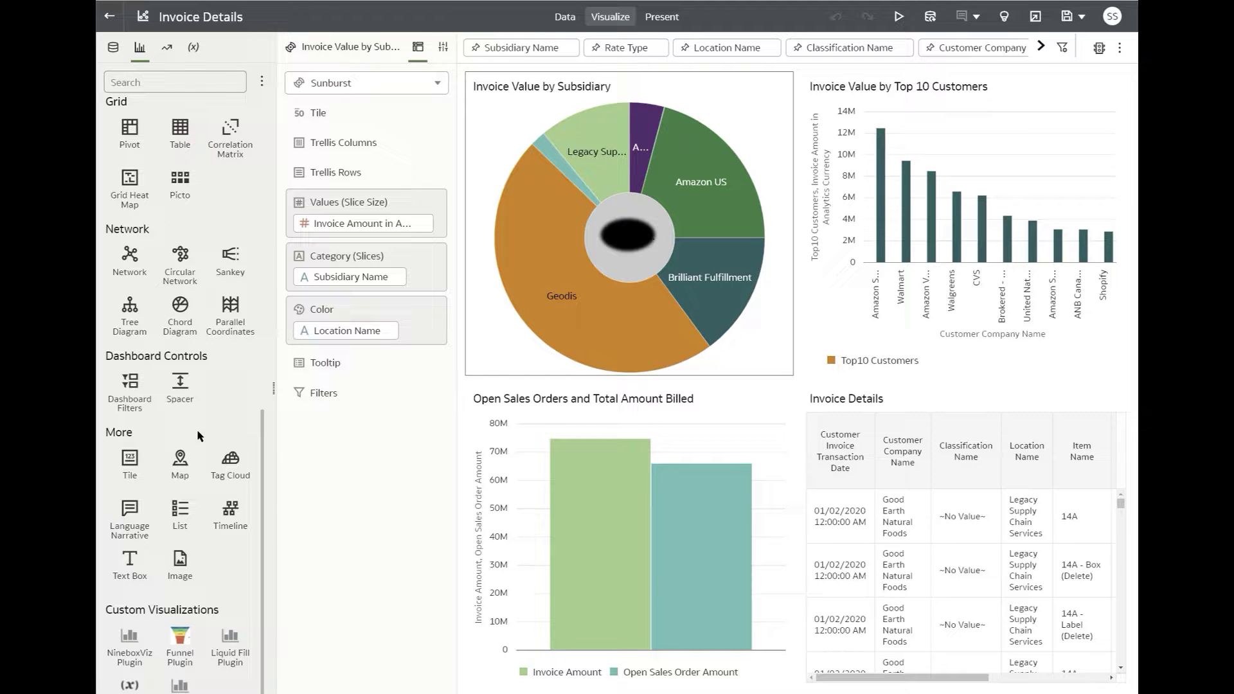
scroll(221, 439, up, 8)
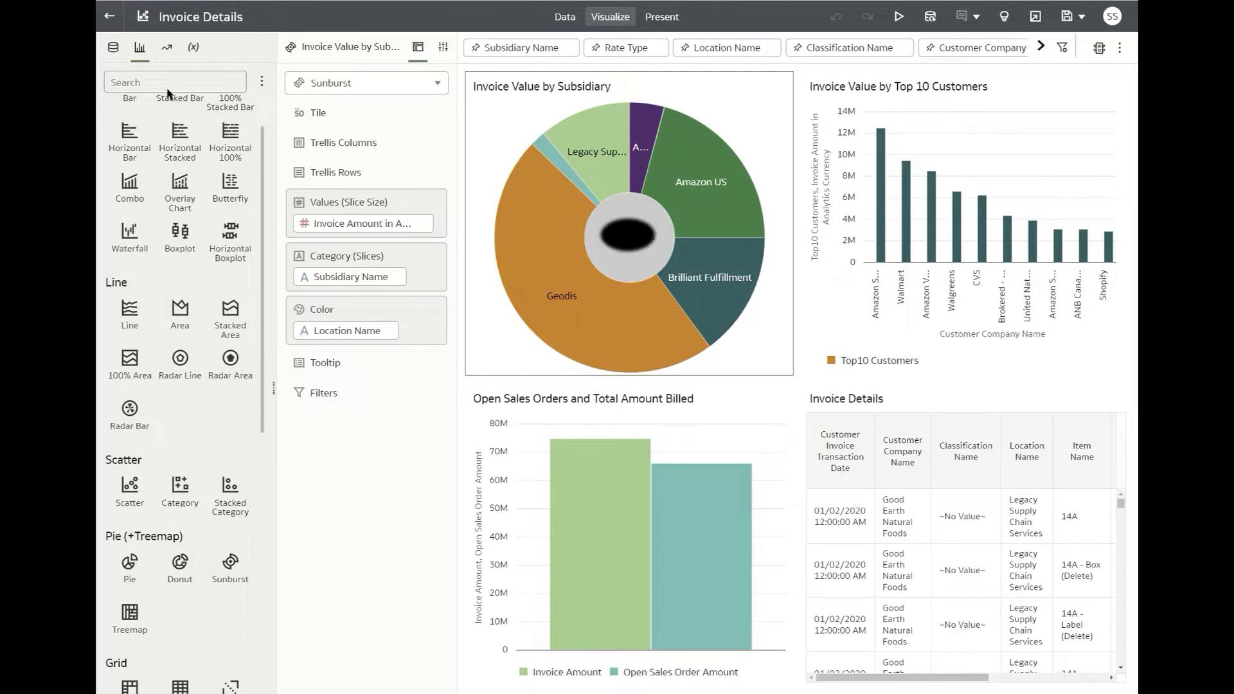
click(171, 48)
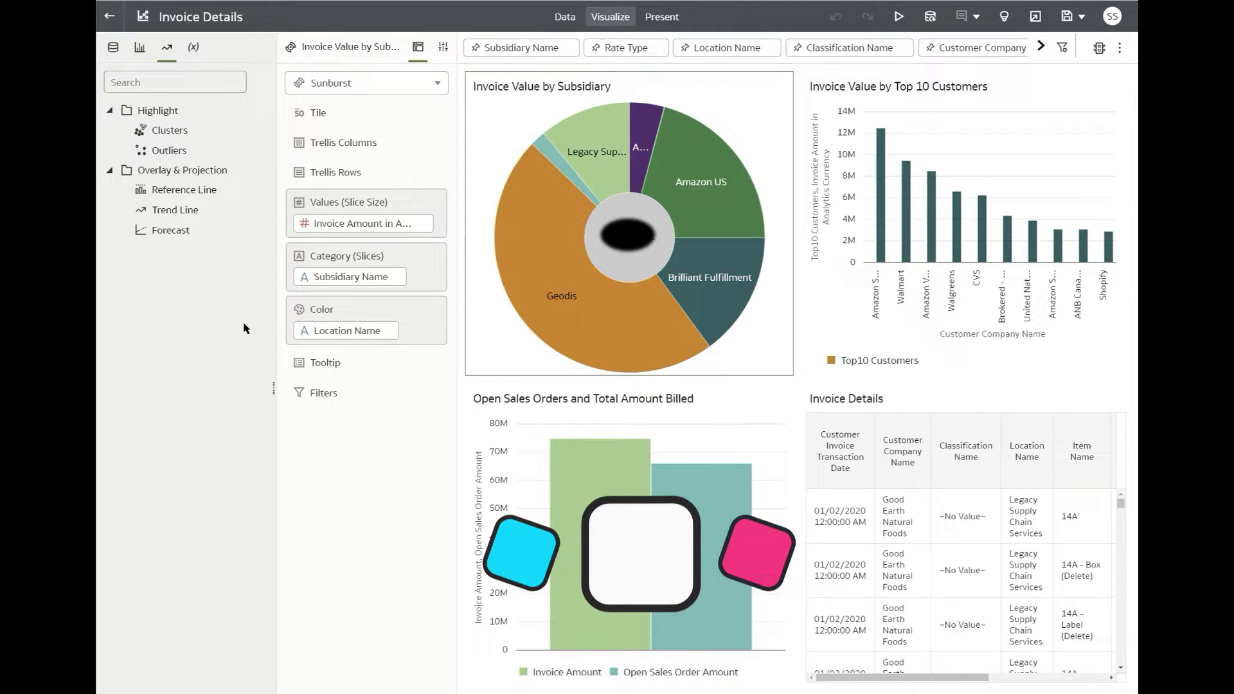
Step: Check Parameters, then select the Geodis sunburst slice and apply it as a filter
click(195, 52)
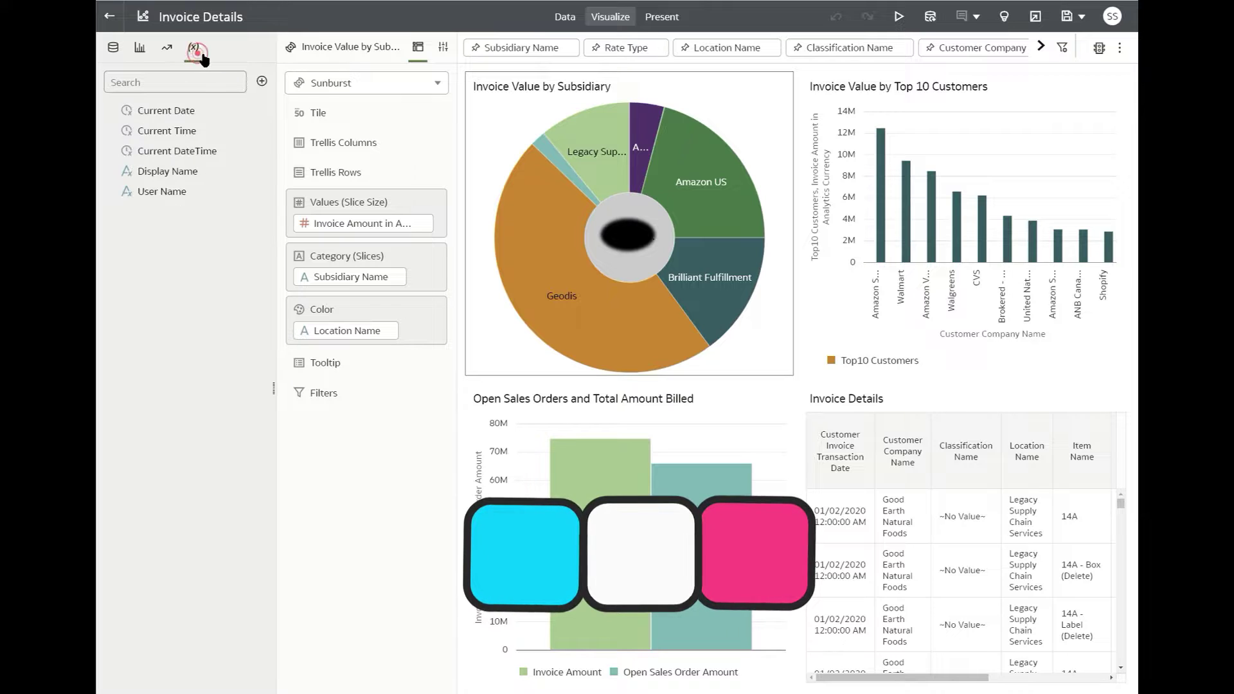
click(113, 47)
mouse_move(751, 292)
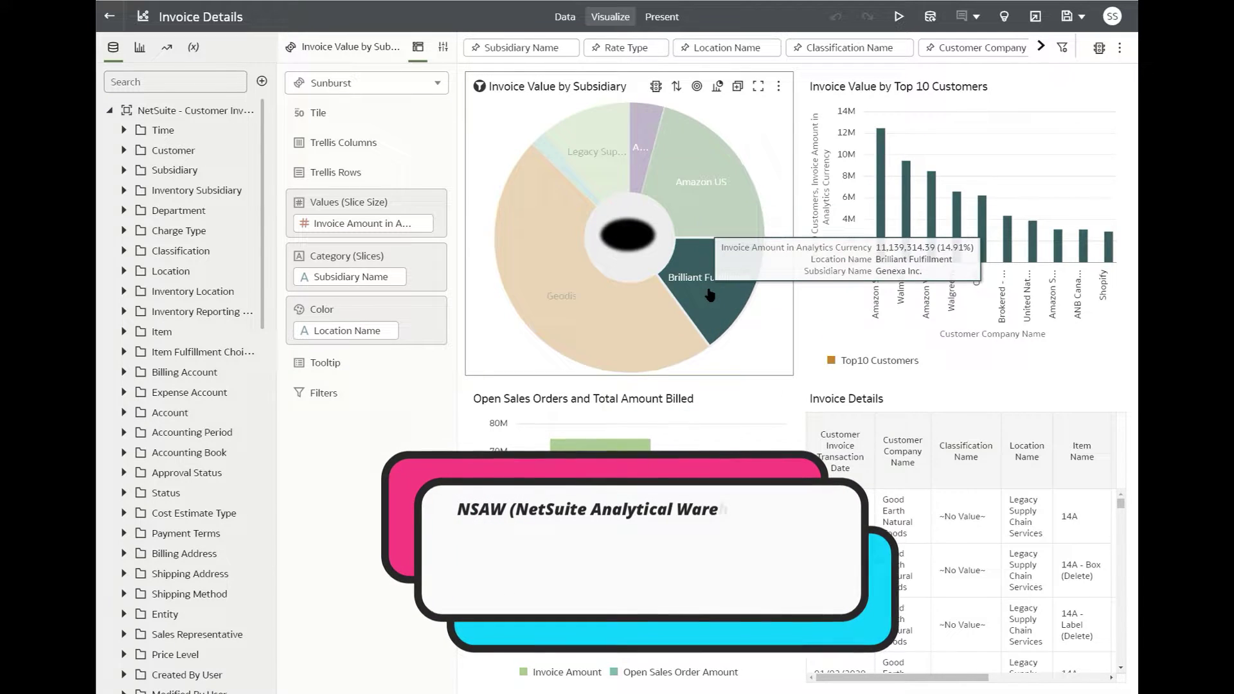
click(707, 290)
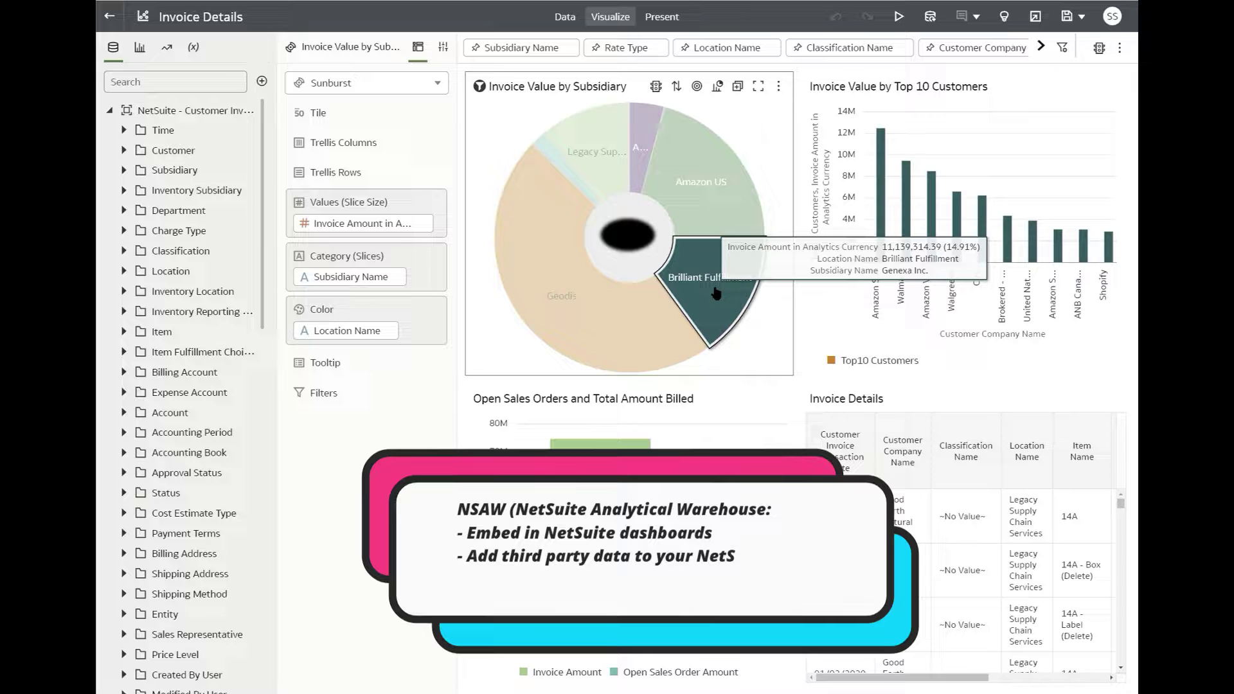
click(579, 363)
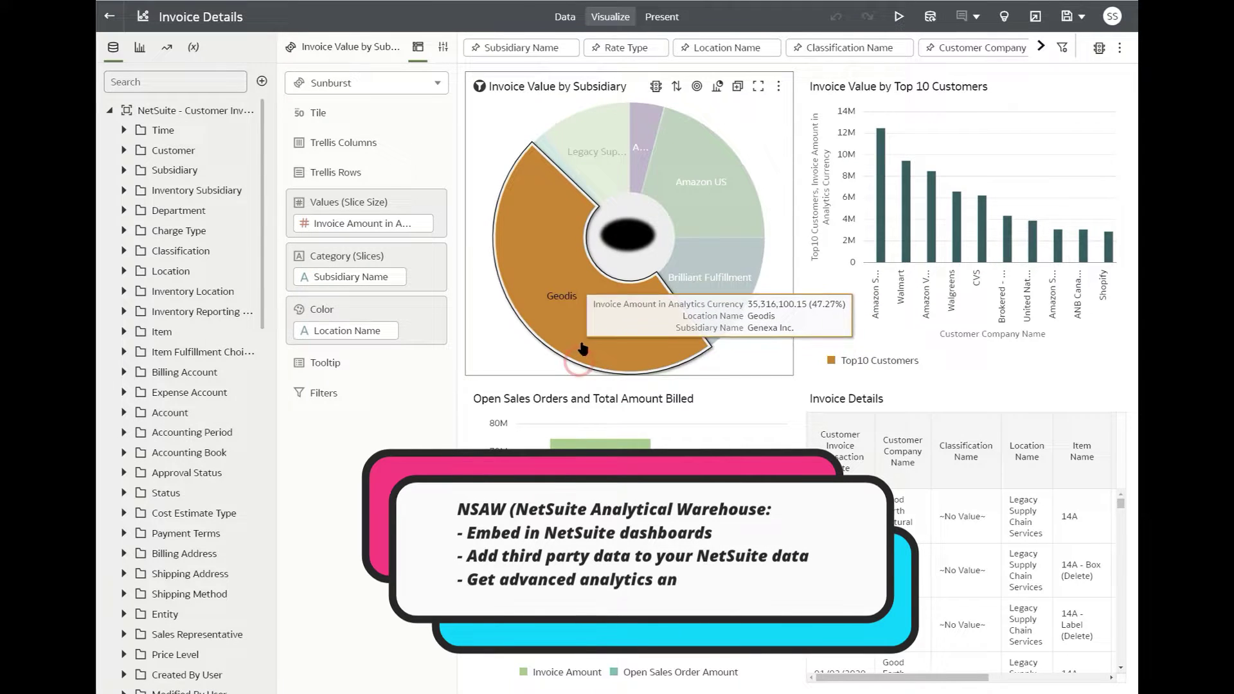
right_click(584, 342)
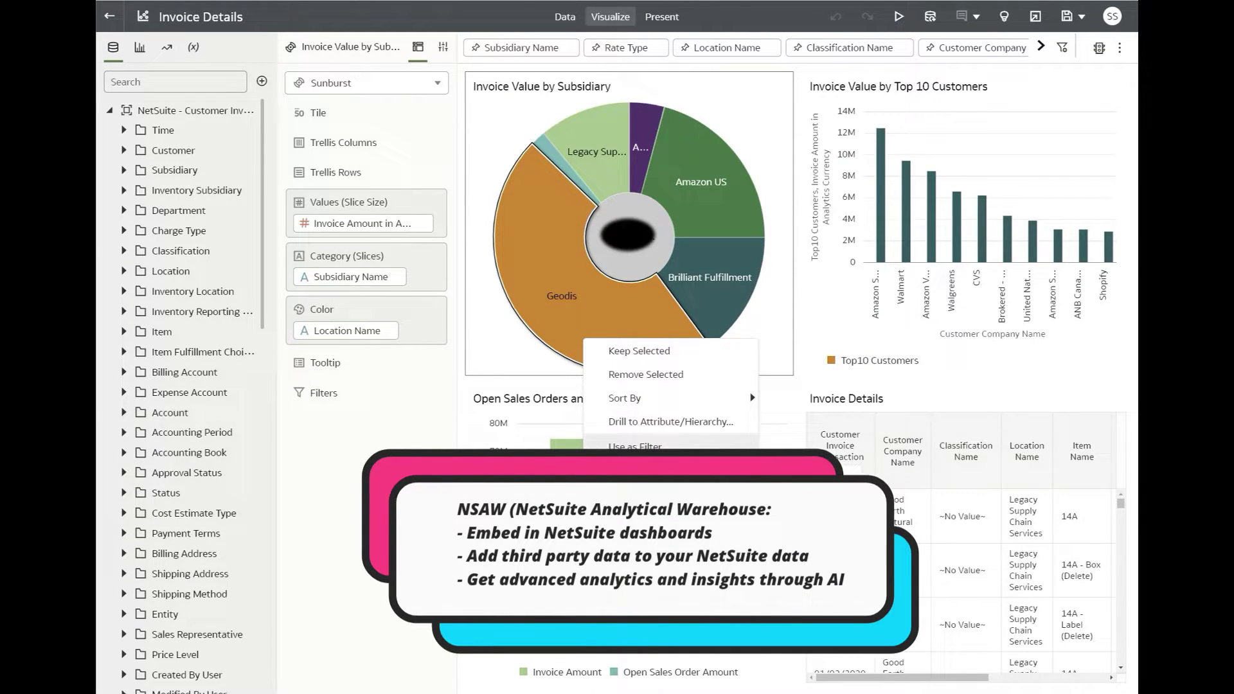
click(649, 446)
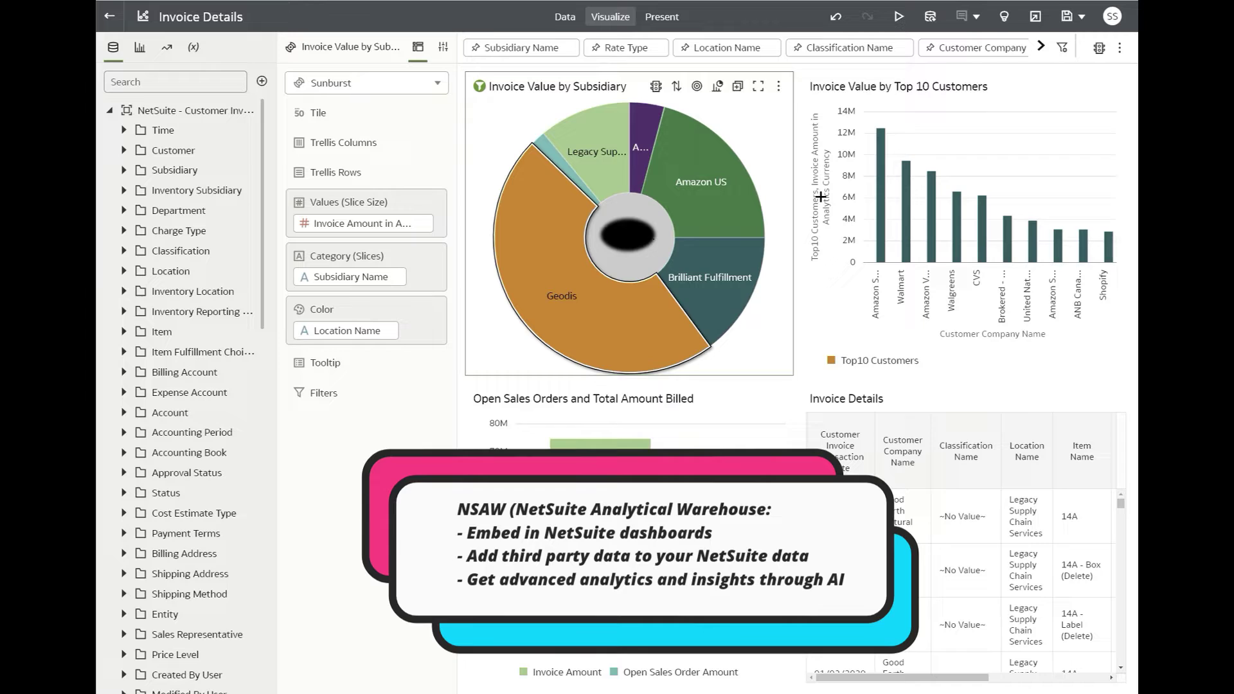
mouse_move(701, 246)
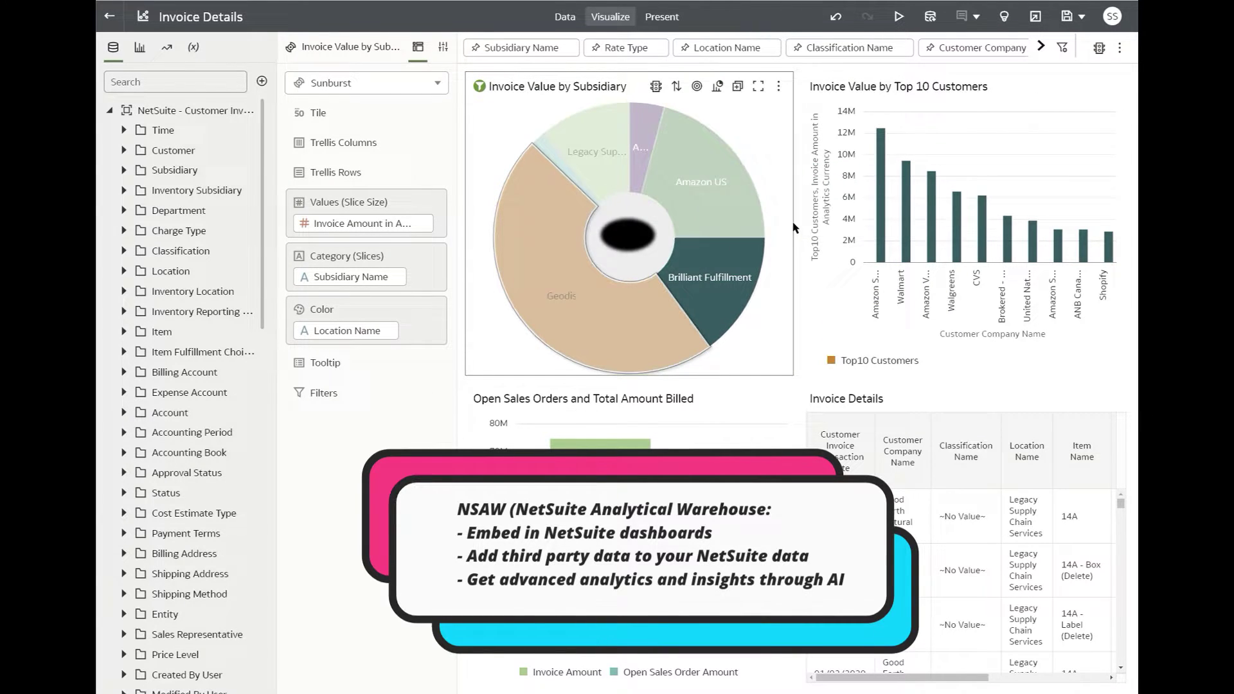
Step: Review the Top 10 Customers bar chart's General and Axis properties, then its Grammar data elements
click(1115, 86)
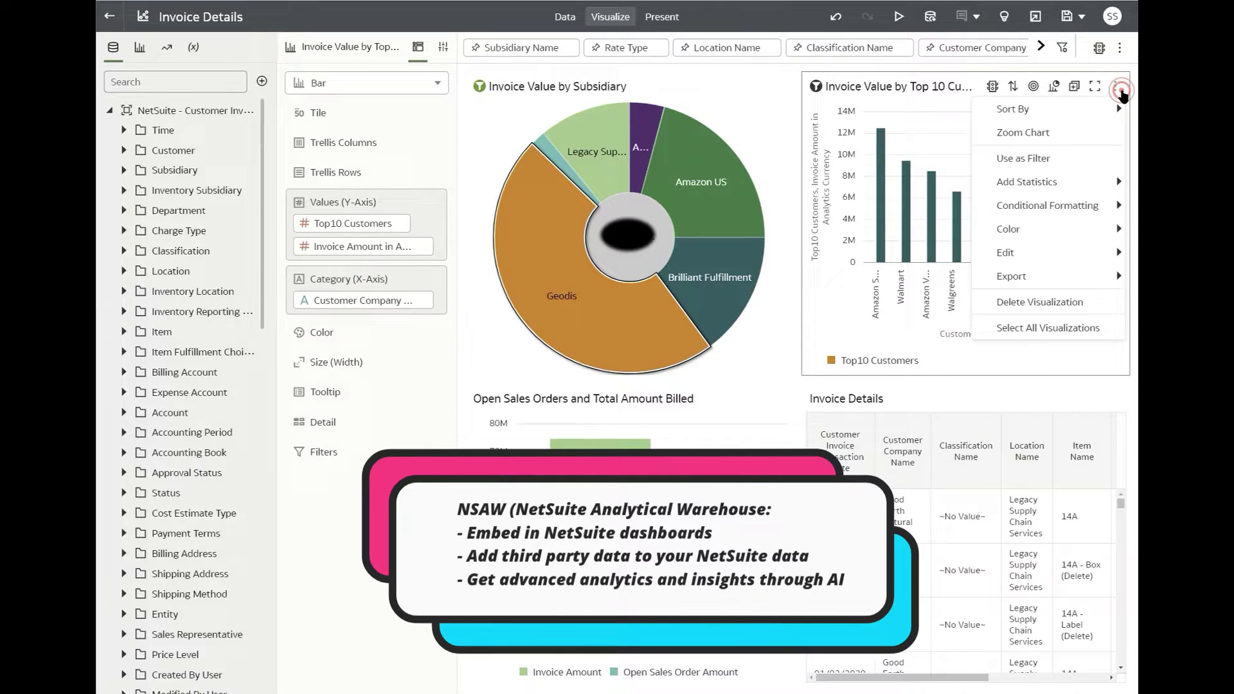
mouse_move(1086, 277)
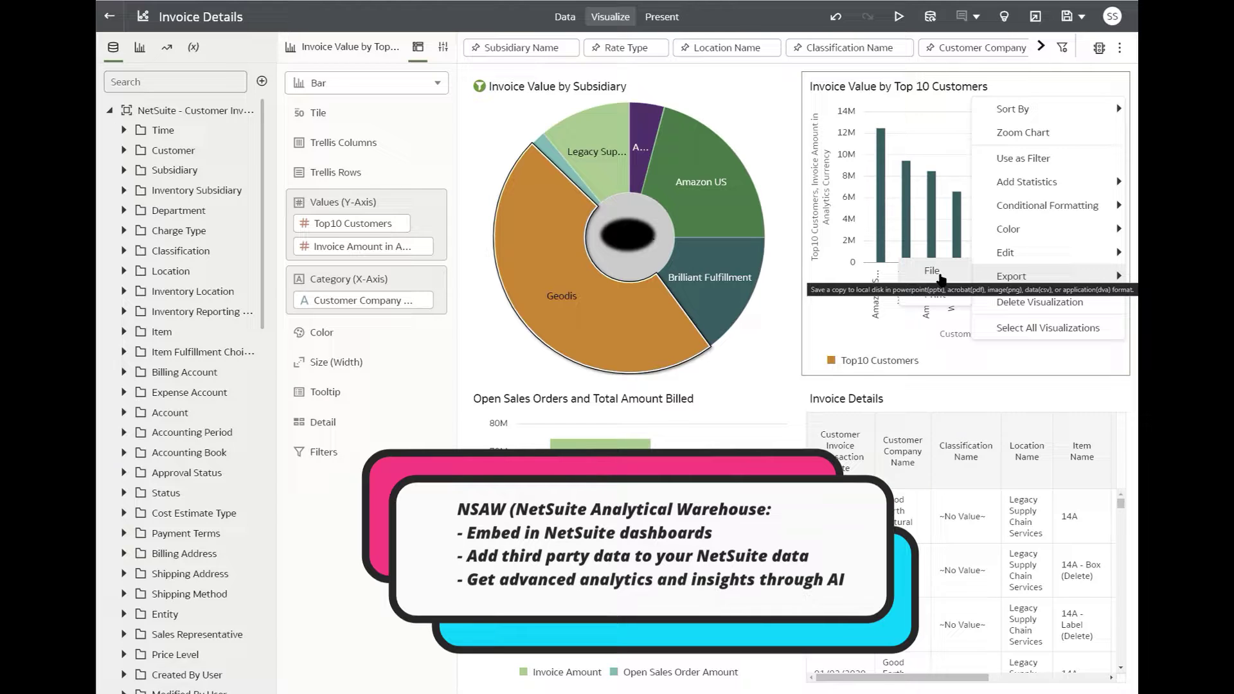
click(439, 54)
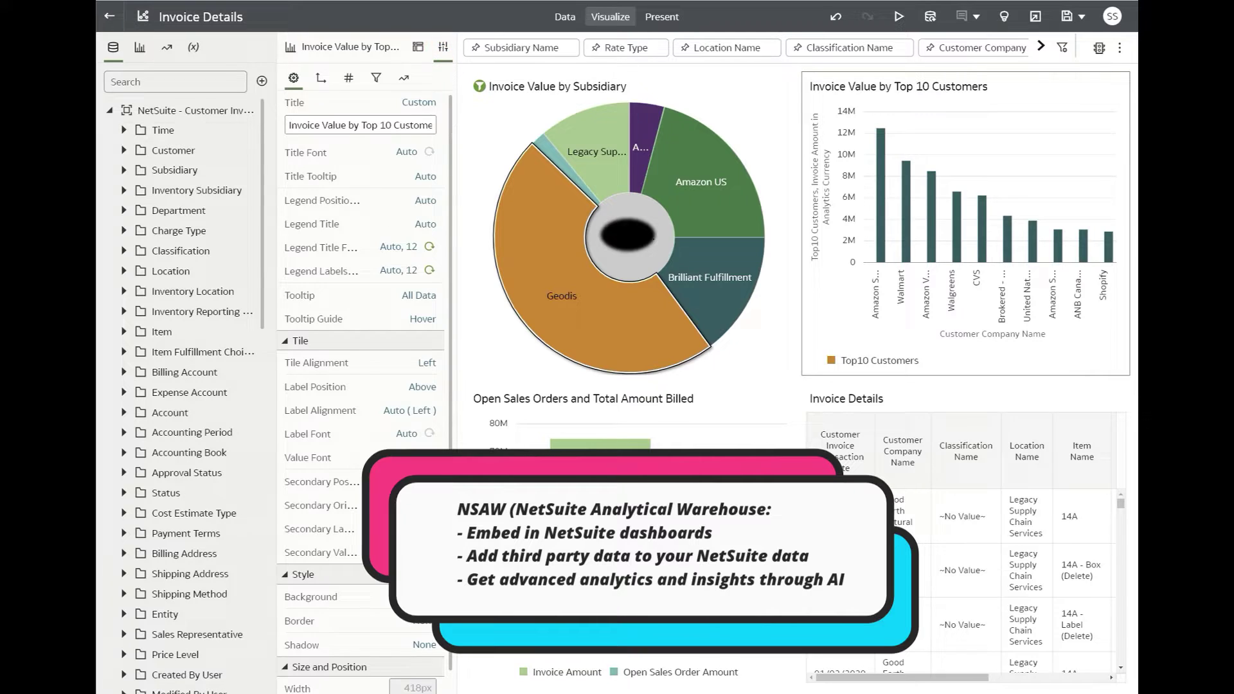
scroll(328, 226, down, 2)
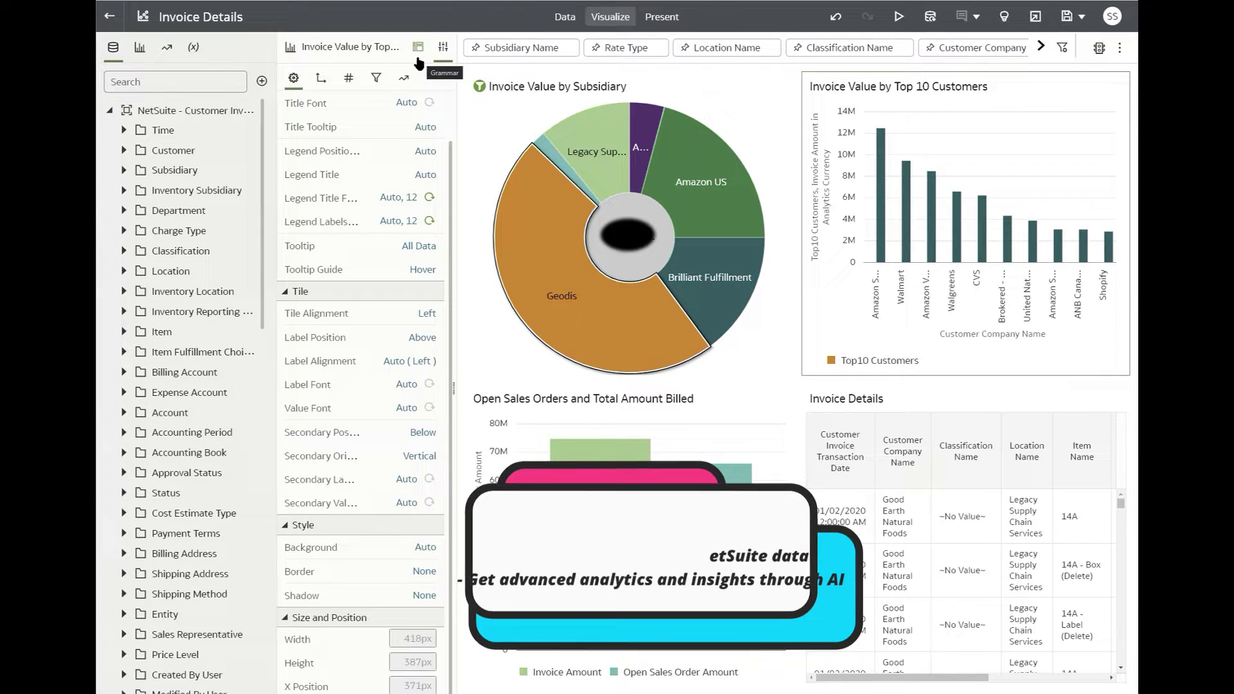
click(321, 78)
click(417, 47)
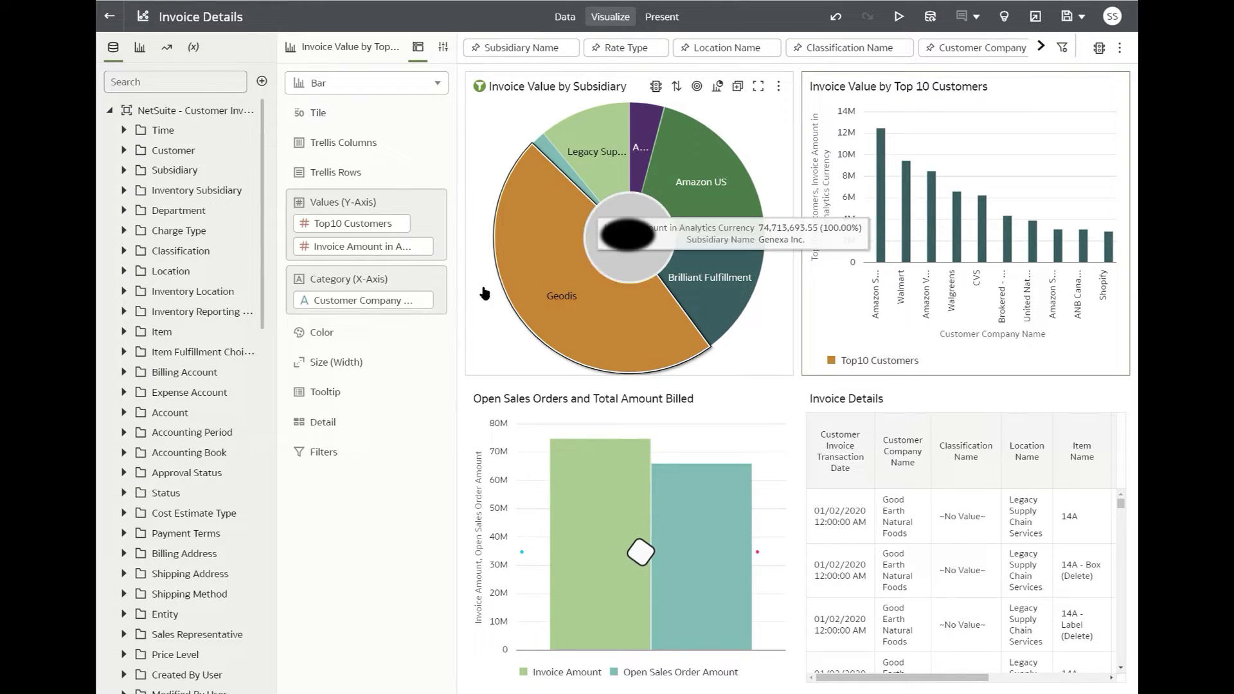
click(586, 190)
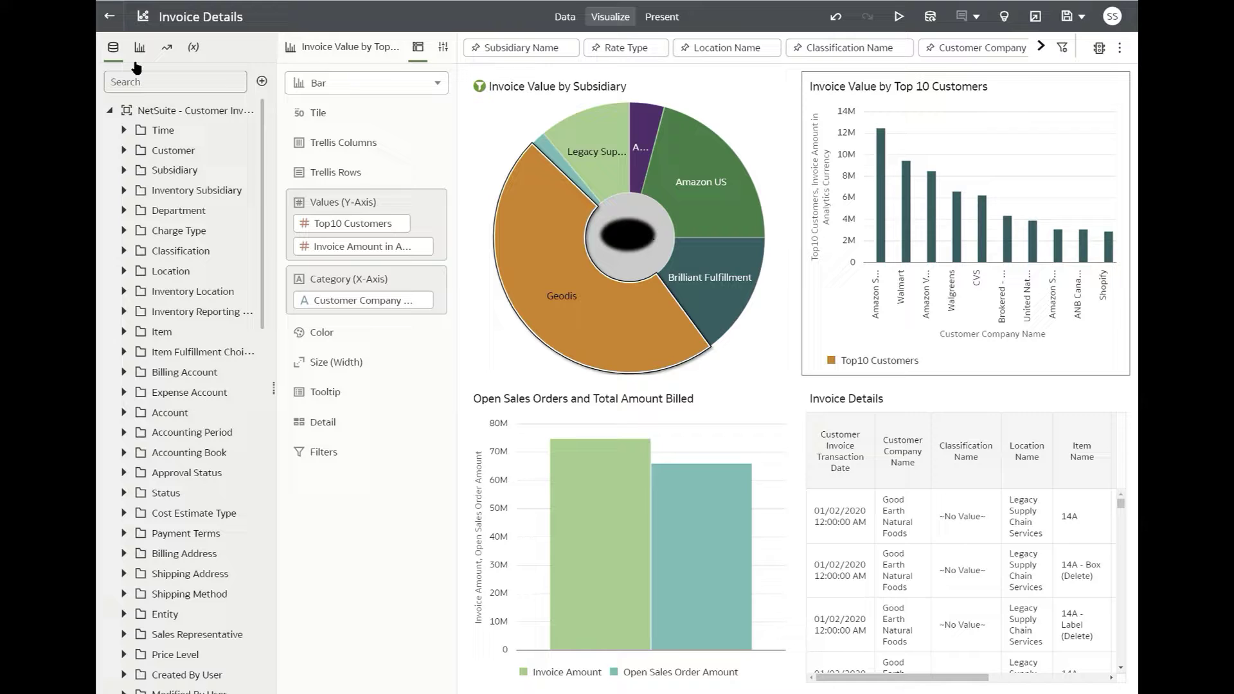
Step: Preview the Invoice Details workbook in Present mode, check the canvas options, and return to Visualize
click(647, 18)
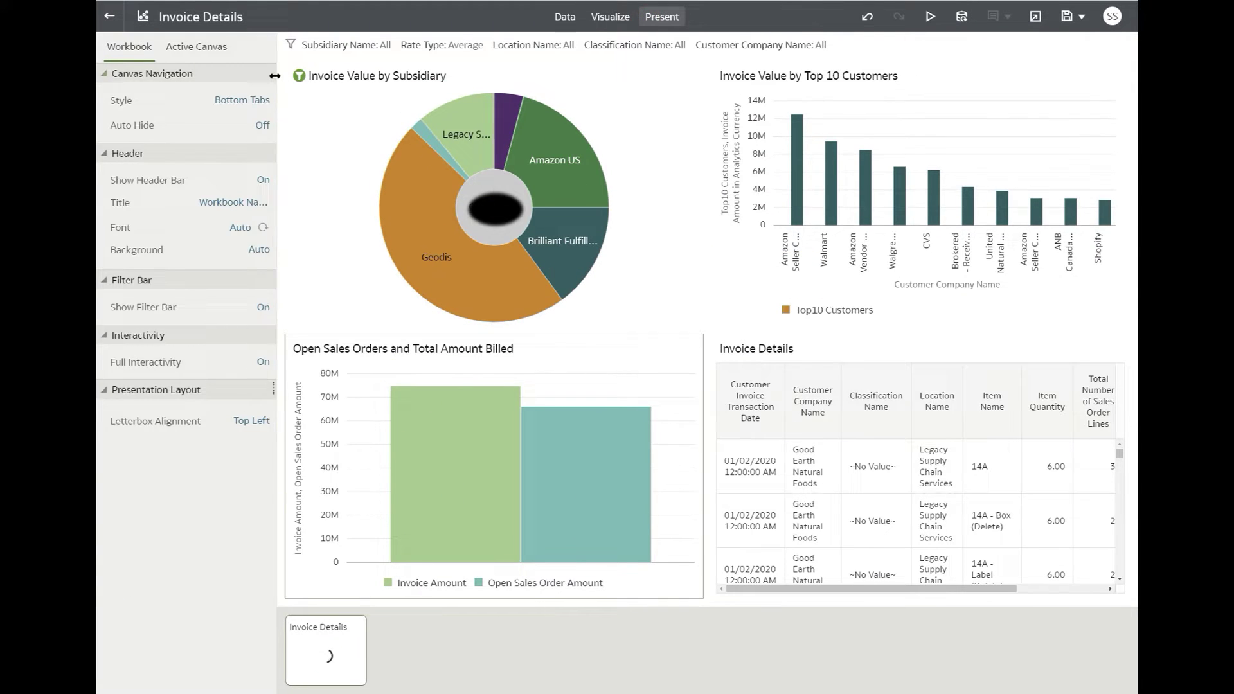
mouse_move(512, 276)
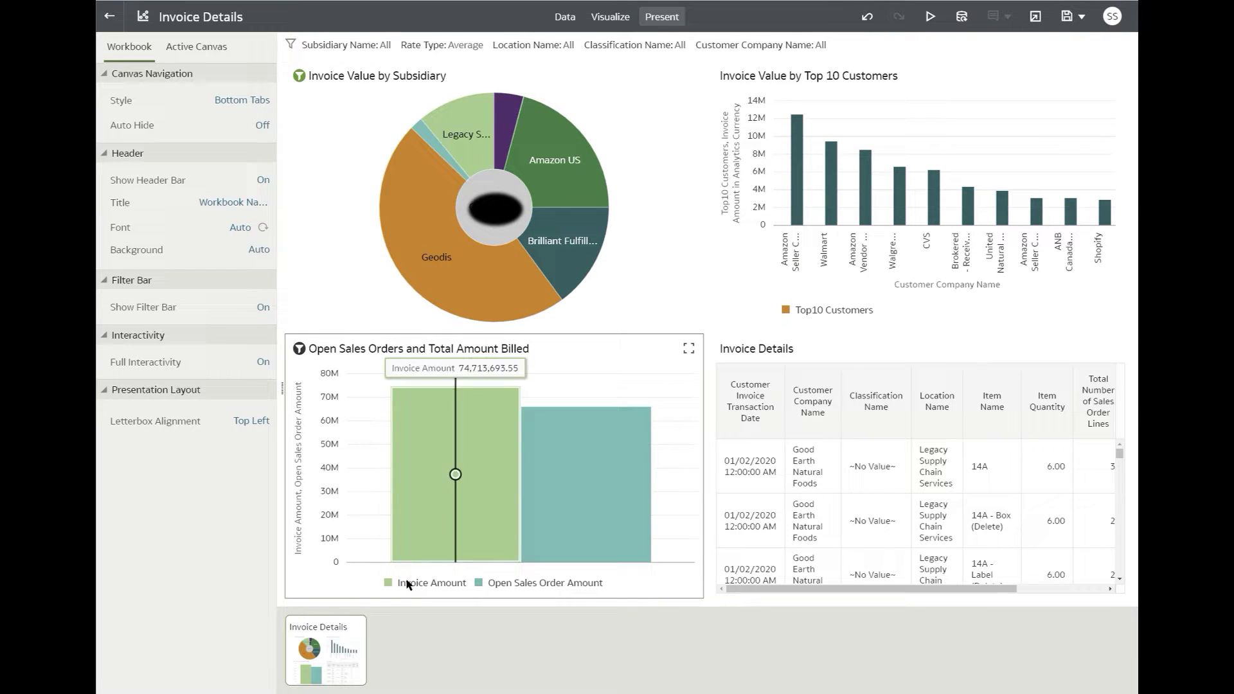
mouse_move(318, 656)
click(361, 633)
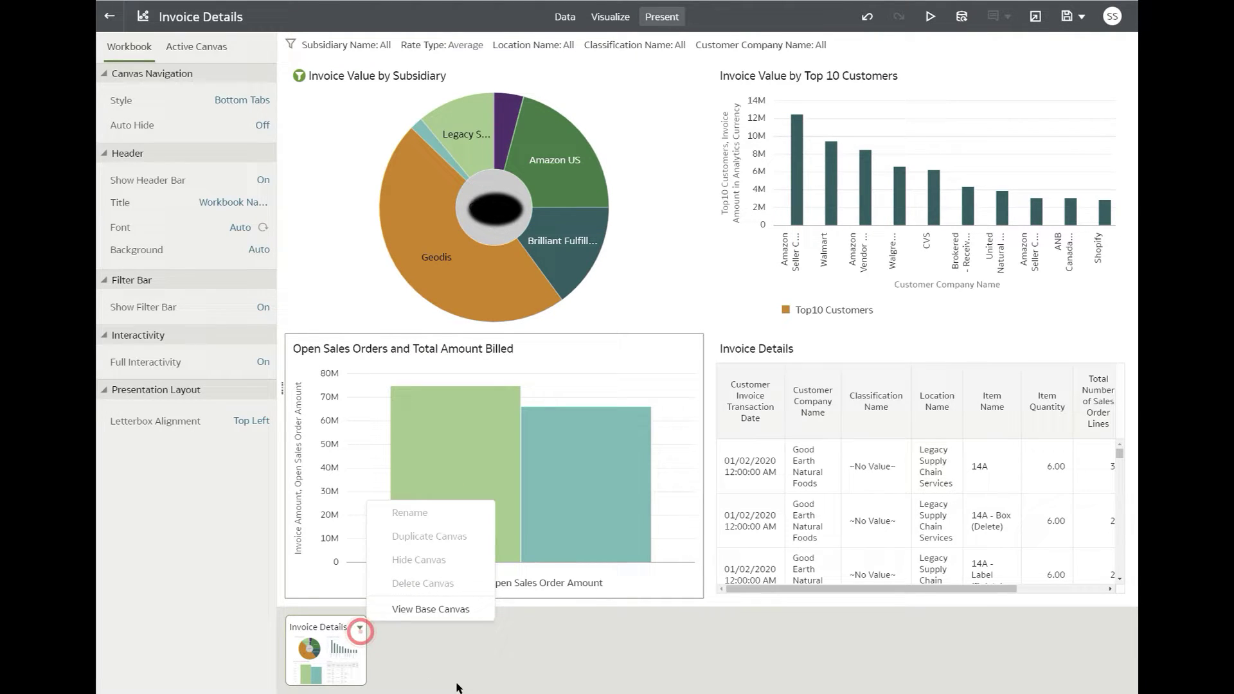
click(484, 666)
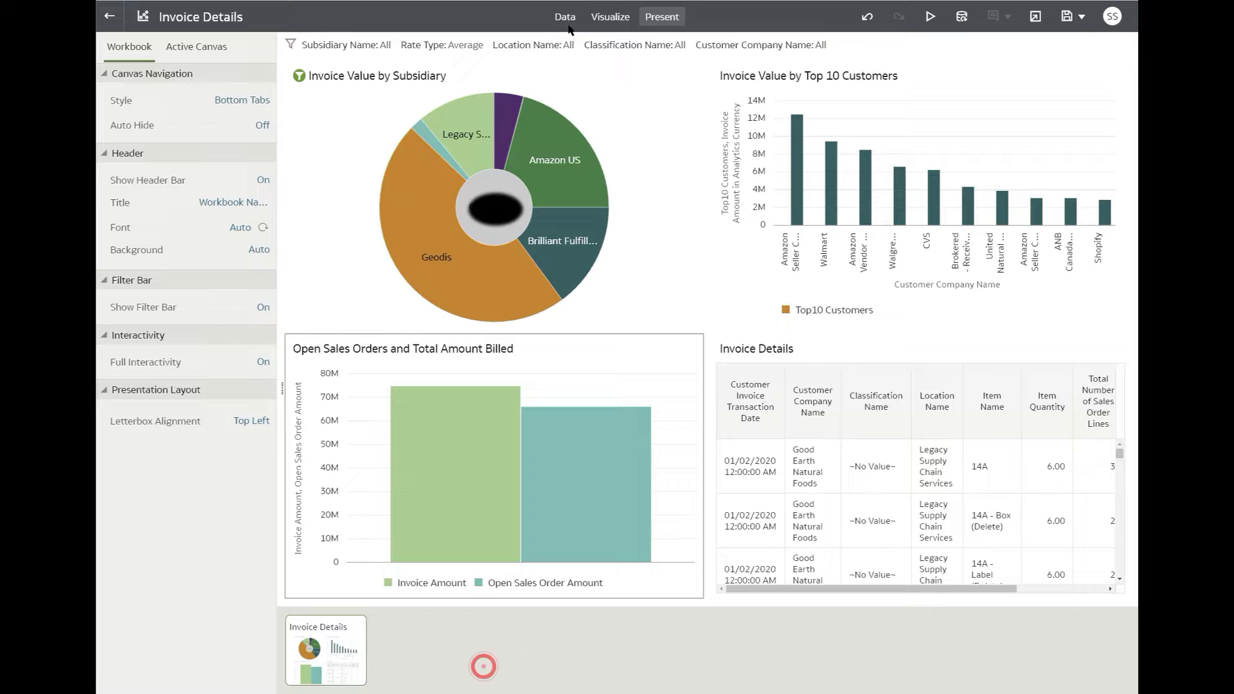
click(622, 20)
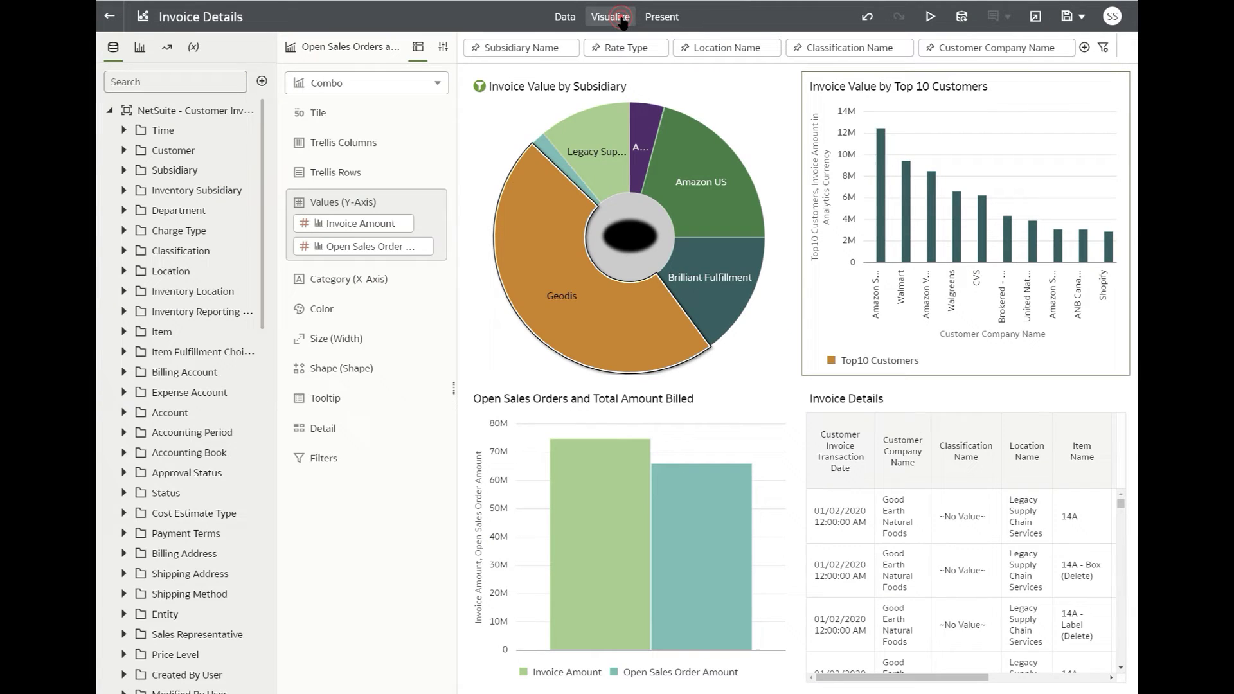
Step: Expand the Customer Invoice Time folder to show its calendar folders, then go back to Visualize
click(576, 18)
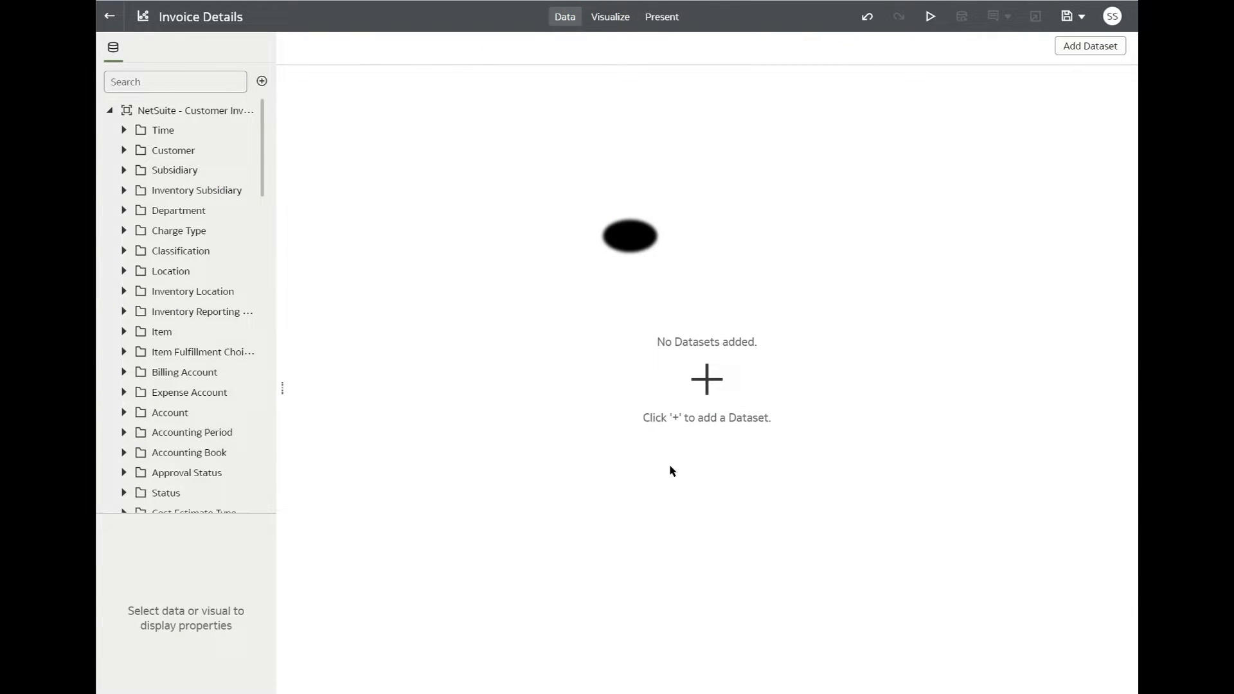
click(123, 130)
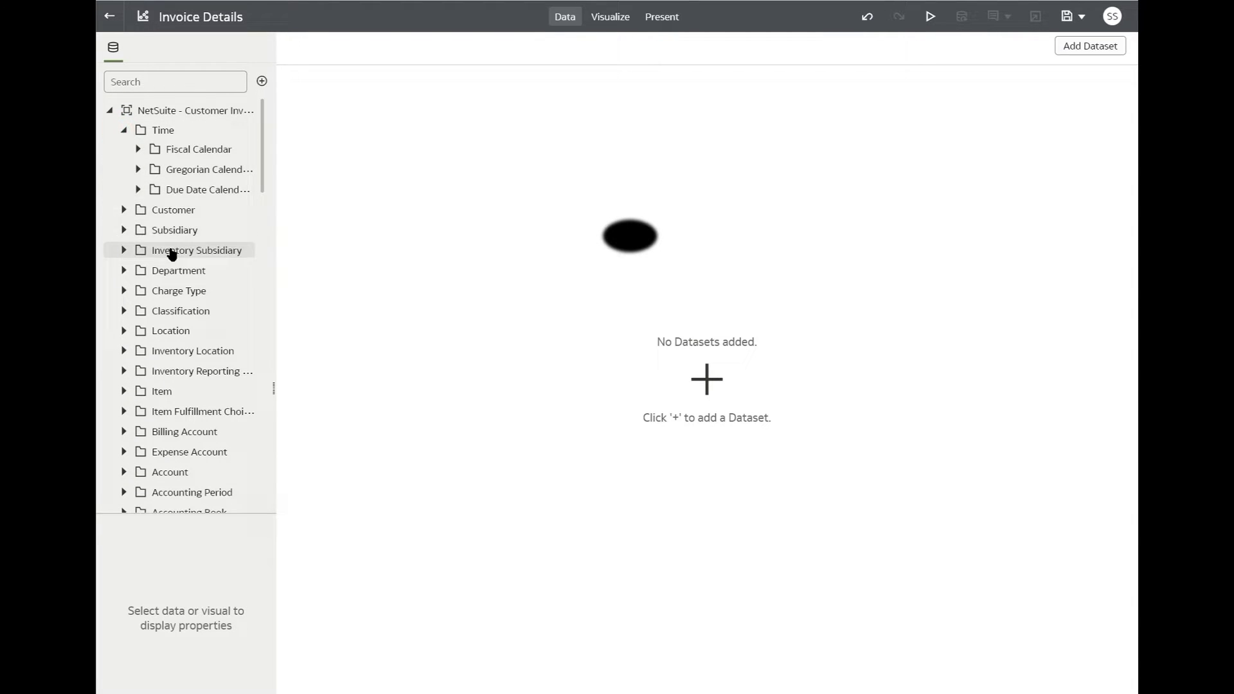
scroll(186, 302, down, 3)
scroll(183, 315, up, 3)
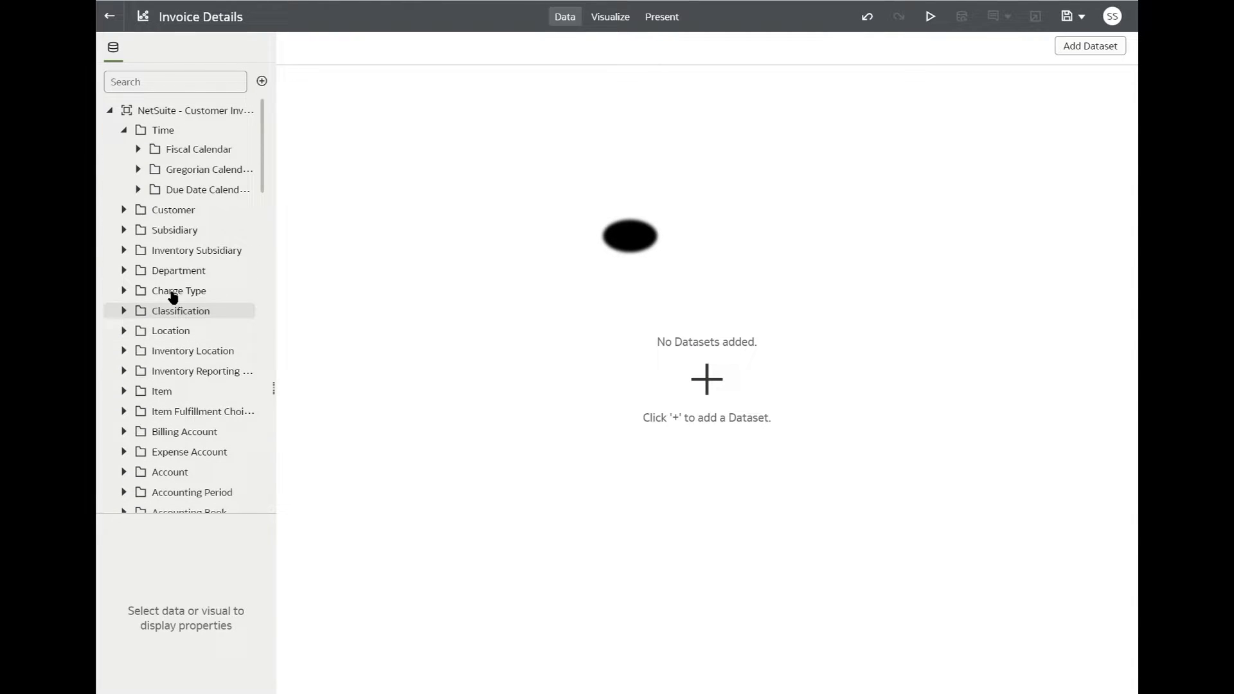
scroll(193, 289, down, 10)
scroll(183, 283, up, 15)
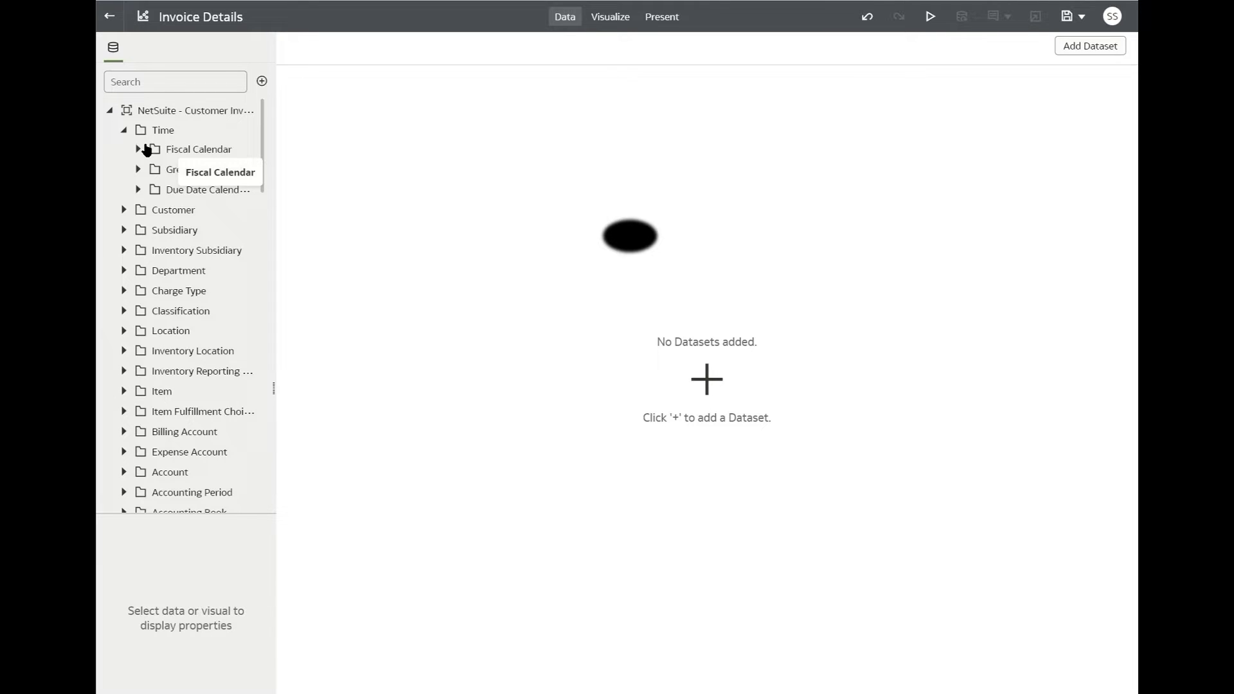
click(610, 17)
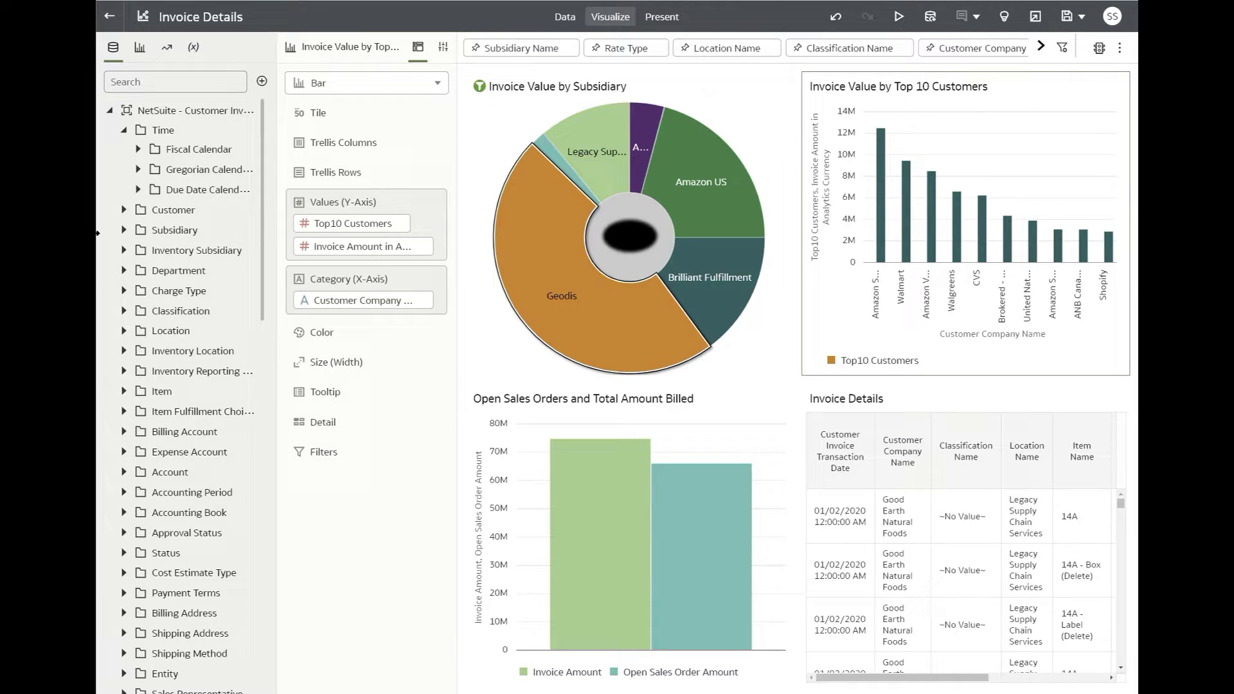
mouse_move(654, 266)
mouse_move(700, 230)
scroll(209, 546, down, 1)
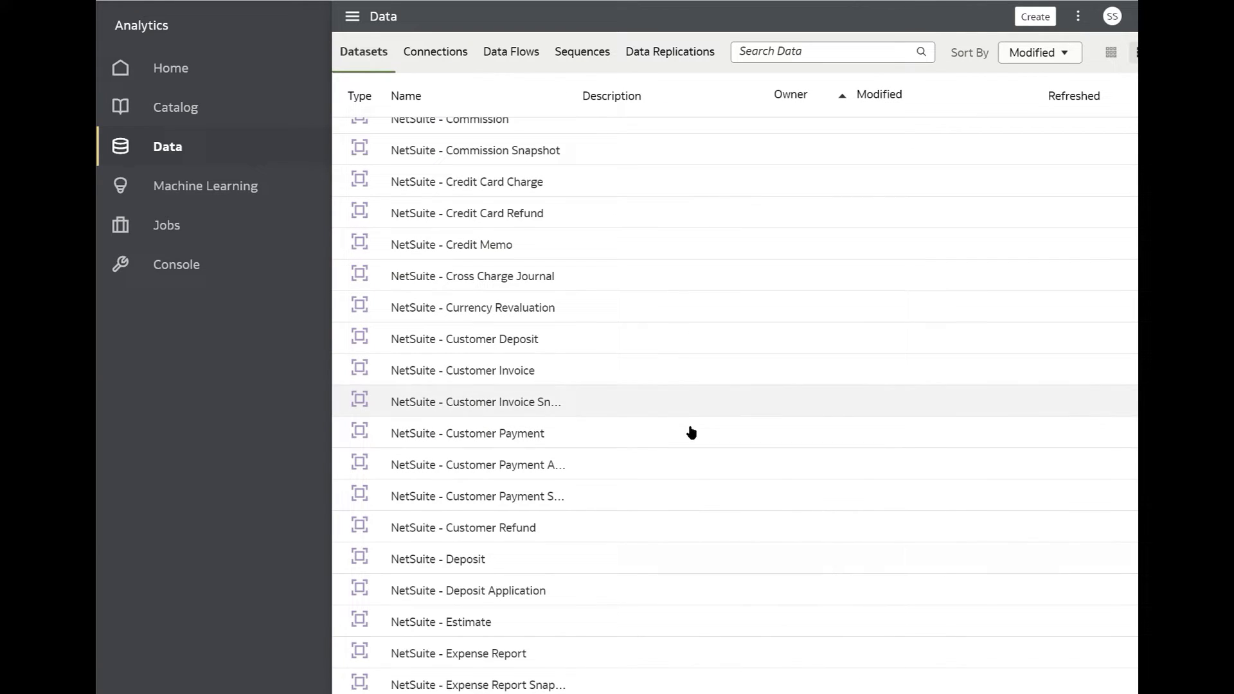
Step: Scroll the NetSuite datasets list from Assembly Build down to Inventory Adjustment
scroll(511, 350, up, 4)
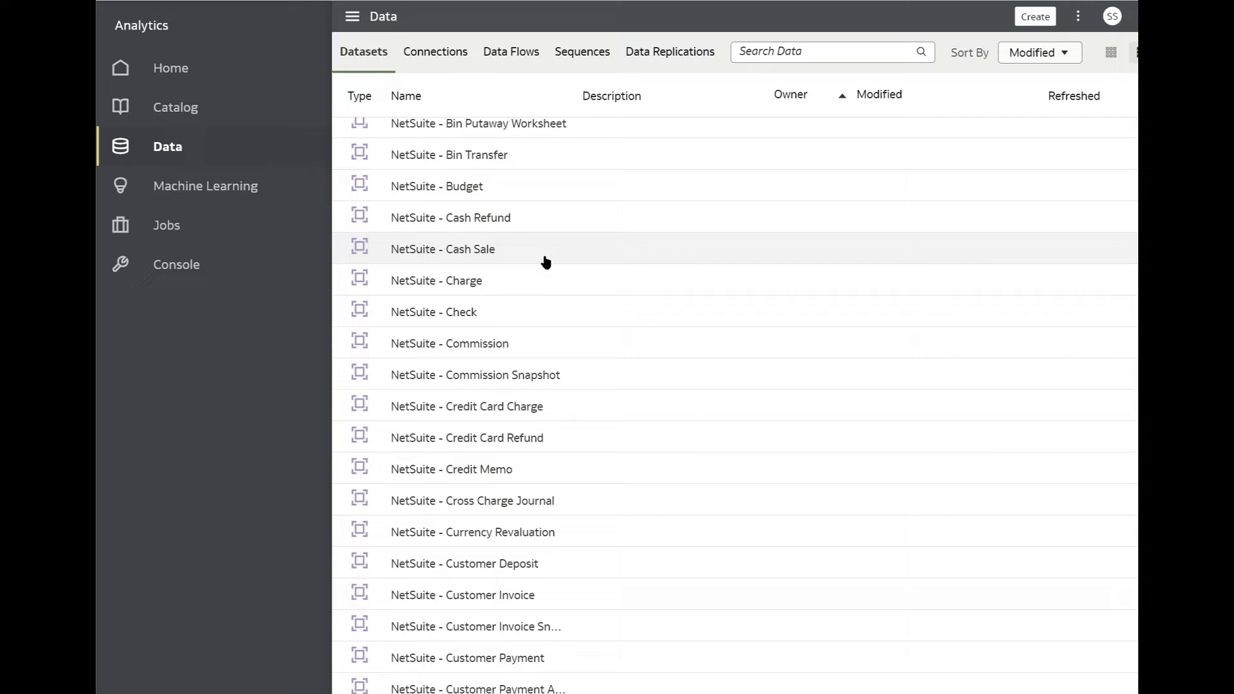
scroll(549, 276, up, 3)
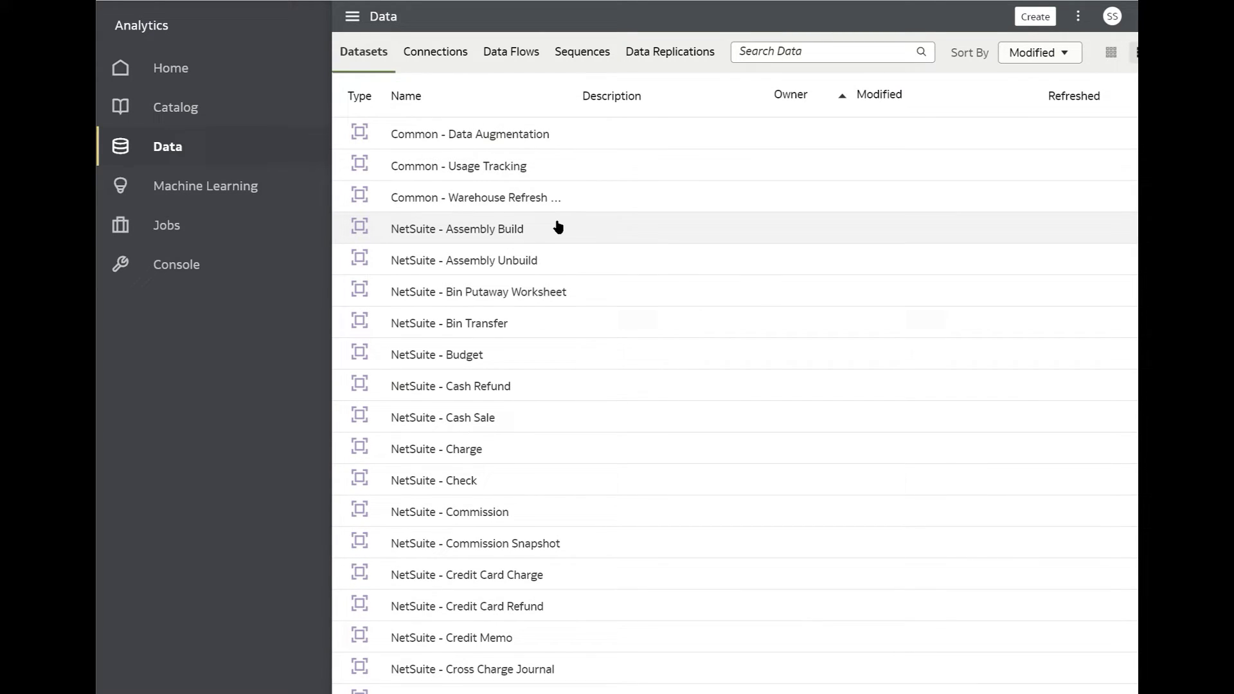
scroll(543, 226, down, 2)
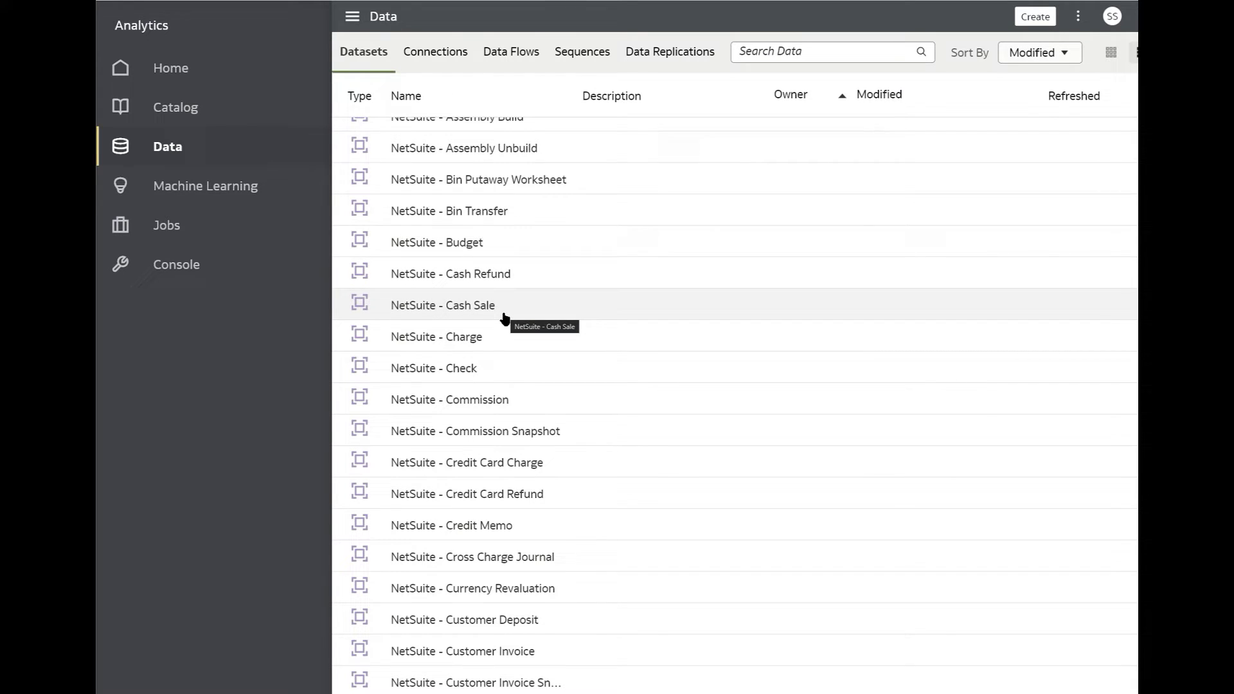
scroll(504, 319, down, 1)
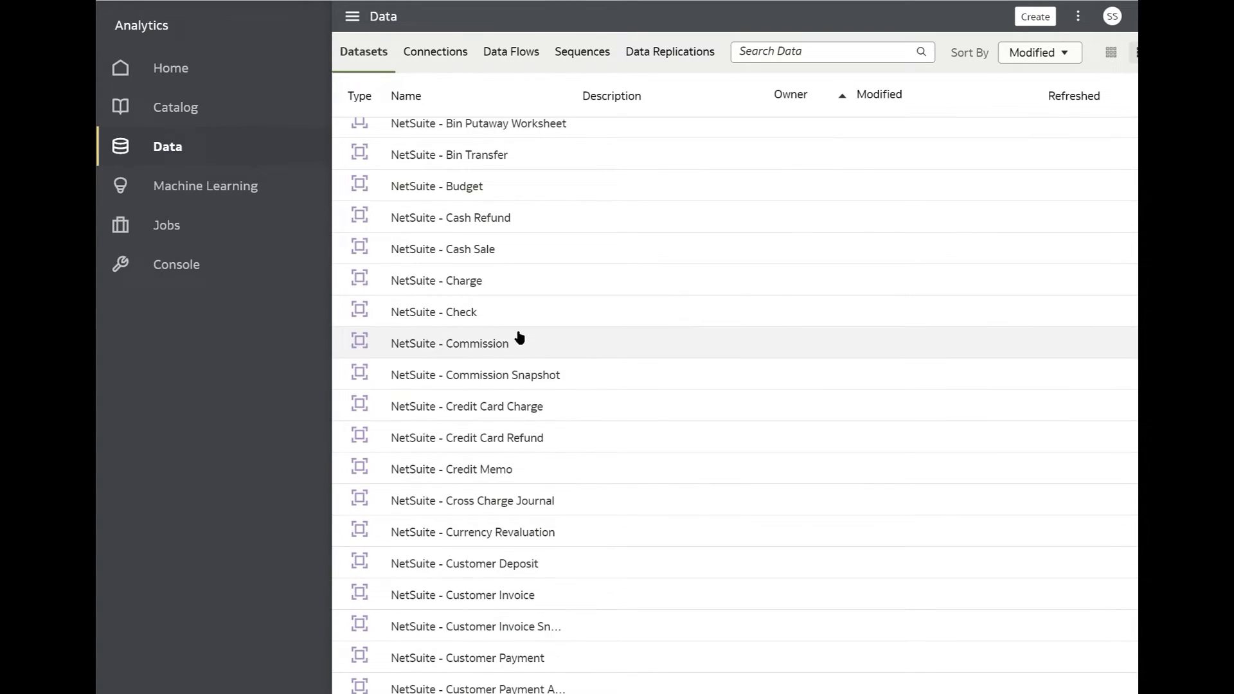
scroll(518, 335, down, 1)
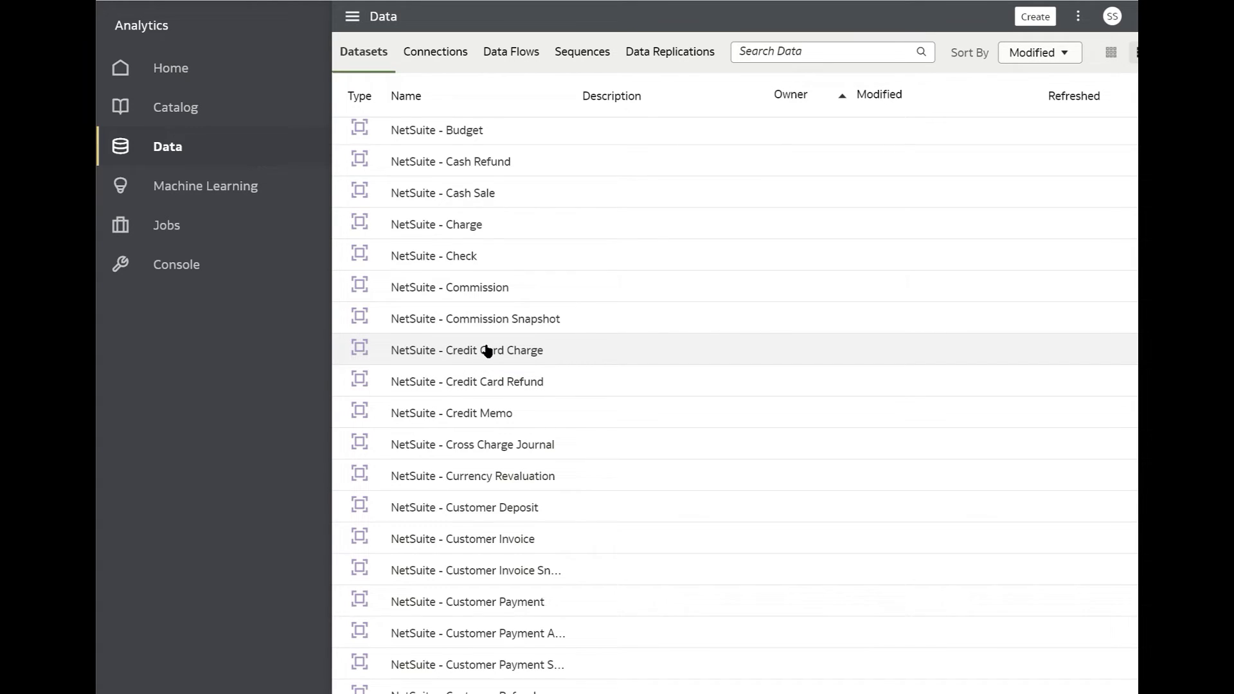
scroll(489, 334, down, 3)
scroll(536, 387, down, 3)
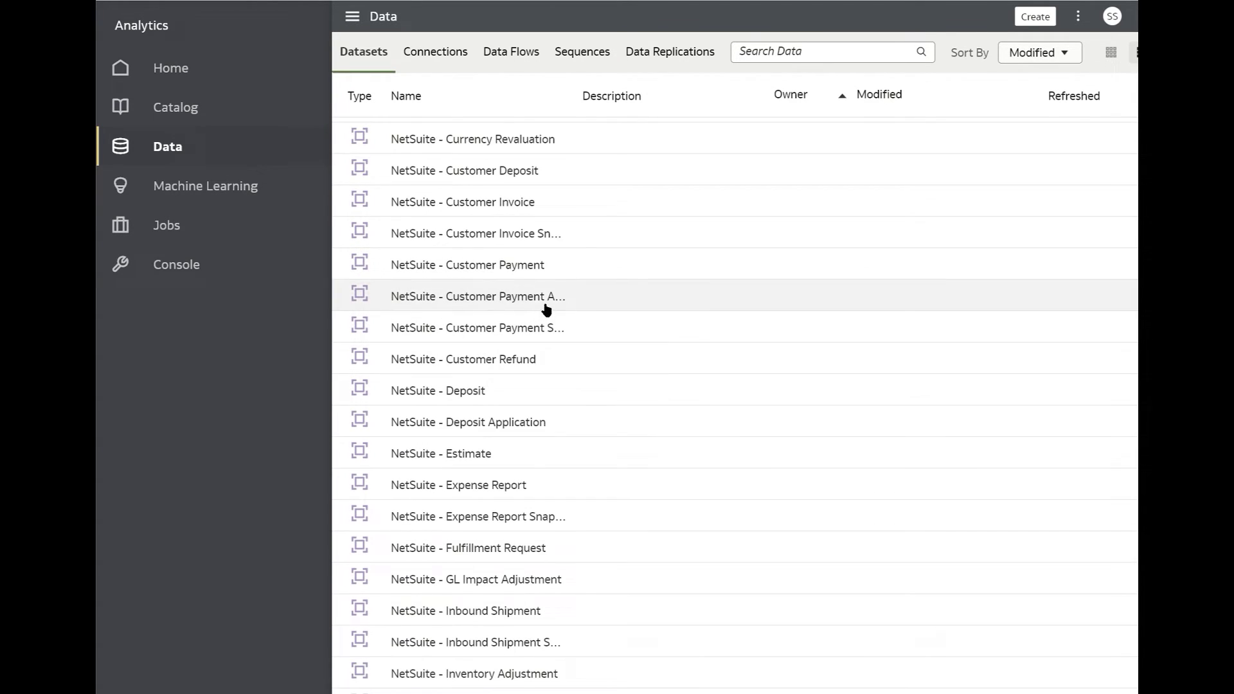